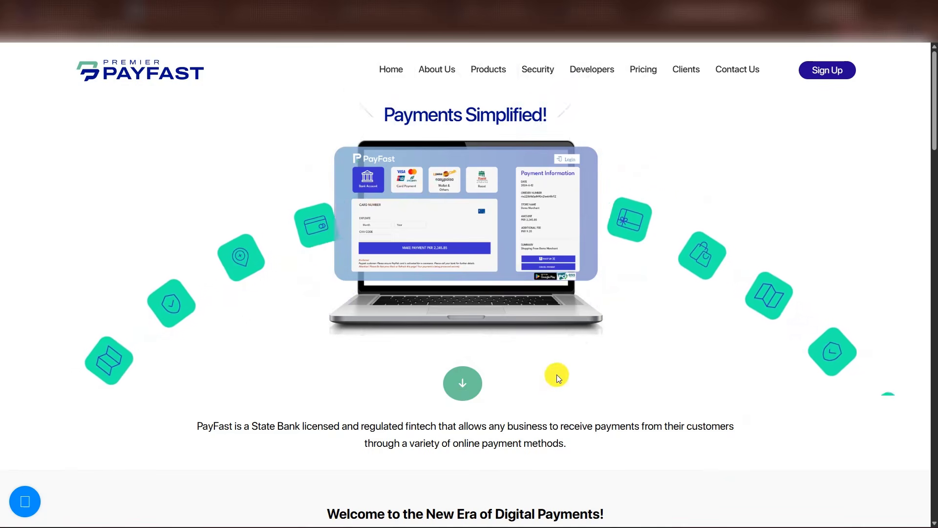
# Open PayFast's developer documentation and review the API End Points section with its PHP code examples
pyautogui.click(591, 73)
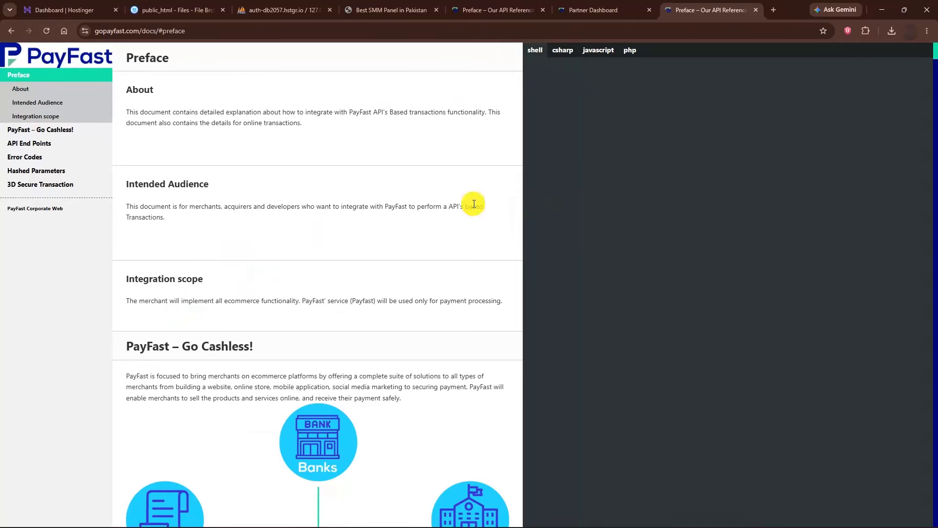
pyautogui.click(27, 142)
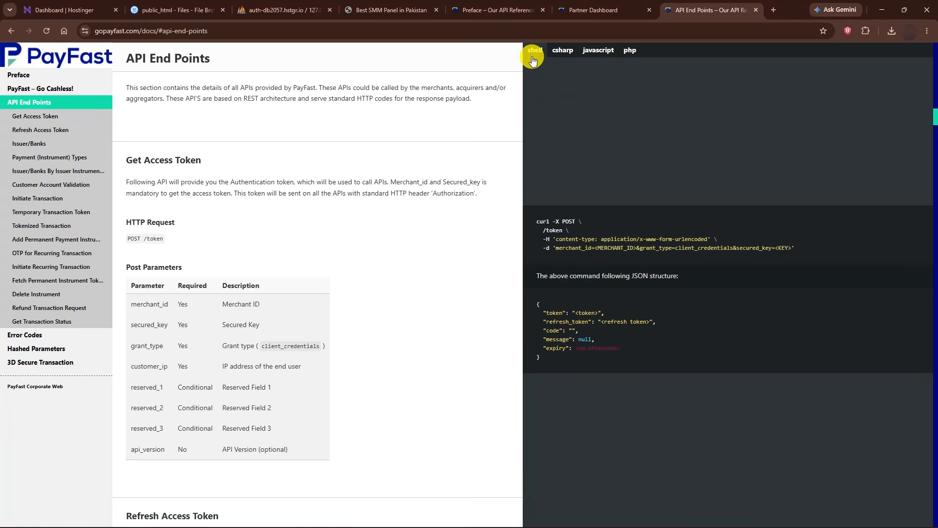
pyautogui.click(629, 51)
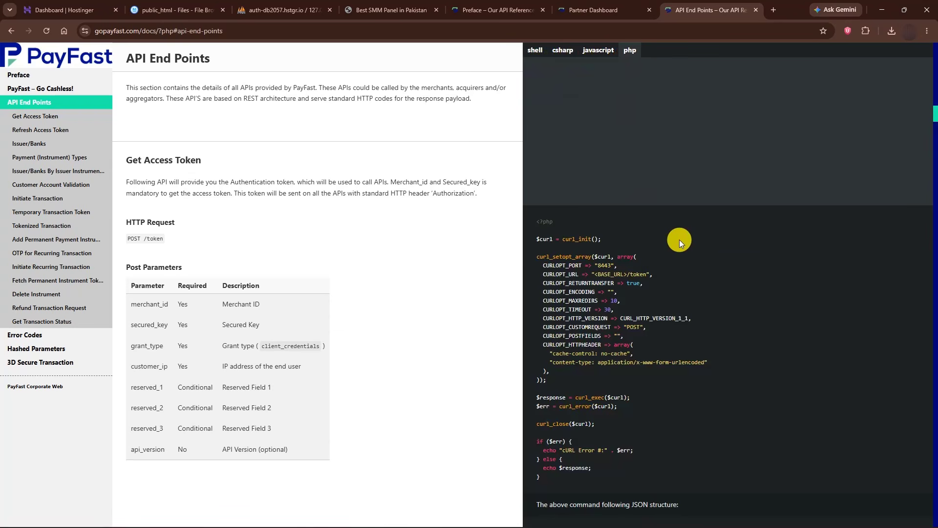
pyautogui.scroll(-9, 679, 342)
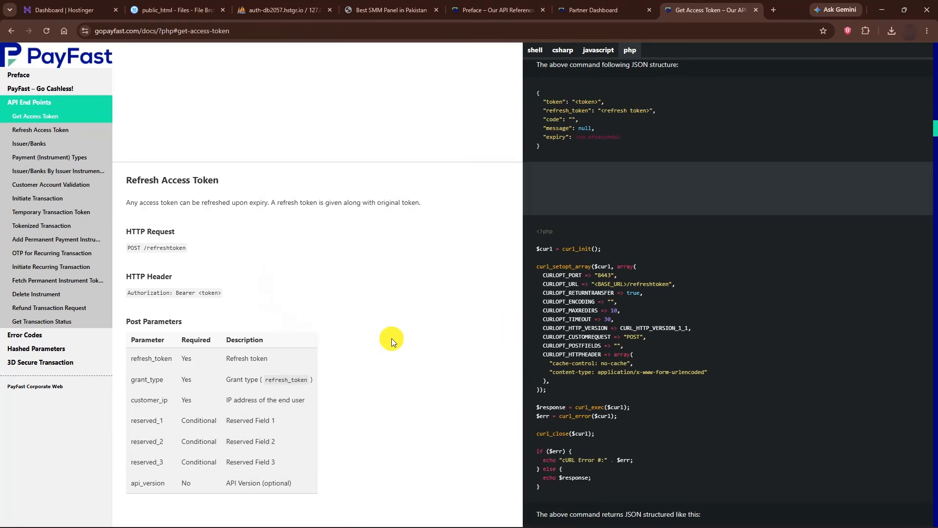
pyautogui.scroll(-15, 396, 338)
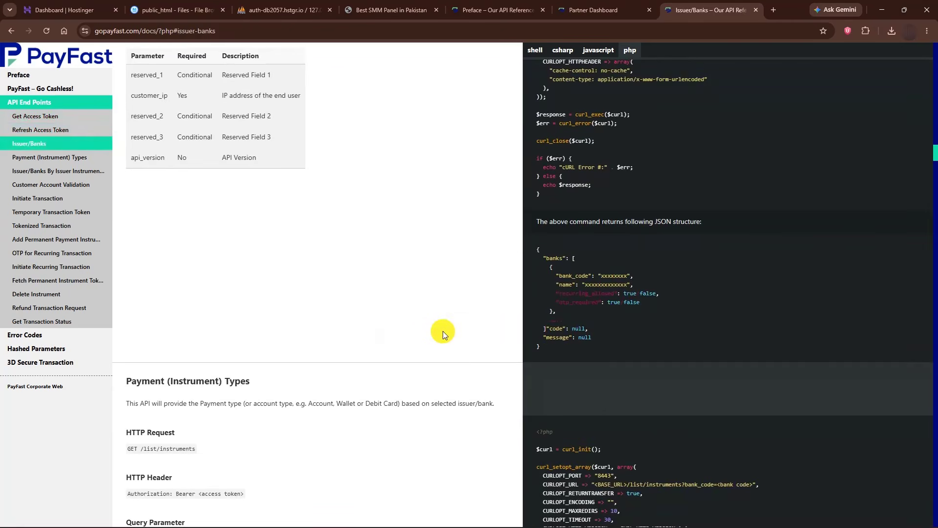
pyautogui.scroll(-6, 443, 330)
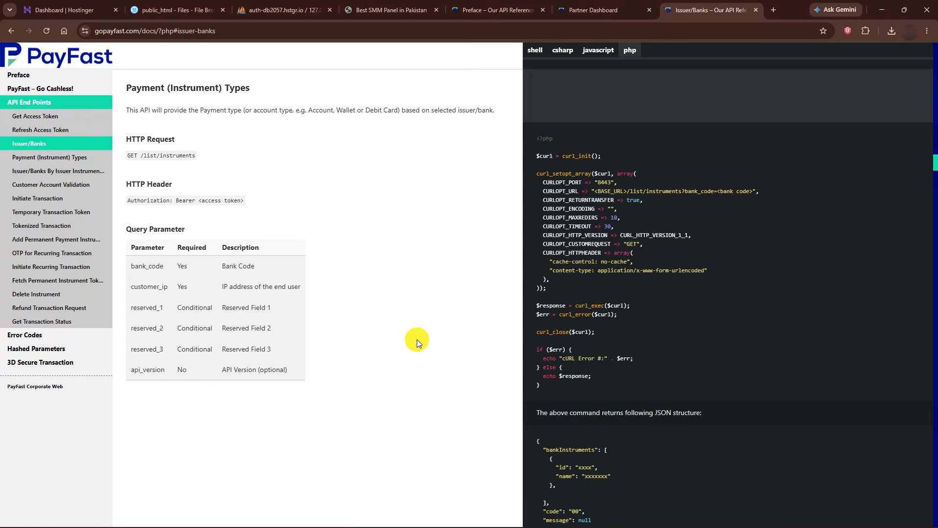
# Check the account's Go Live status on the PayFast Partner Dashboard and open the shopping cart plugins page
pyautogui.hotkey('ctrl', 'shift', 'Tab')
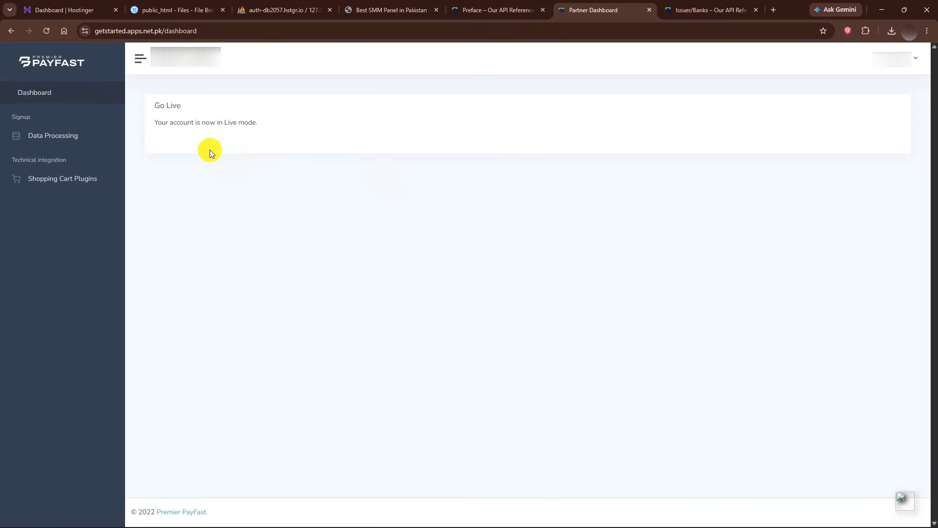
pyautogui.moveTo(153, 126); pyautogui.dragTo(256, 130)
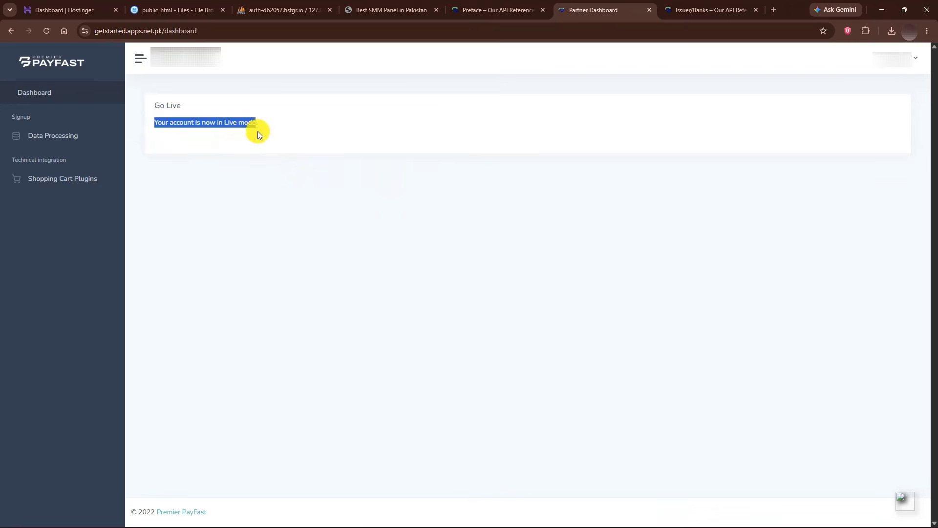
pyautogui.click(257, 131)
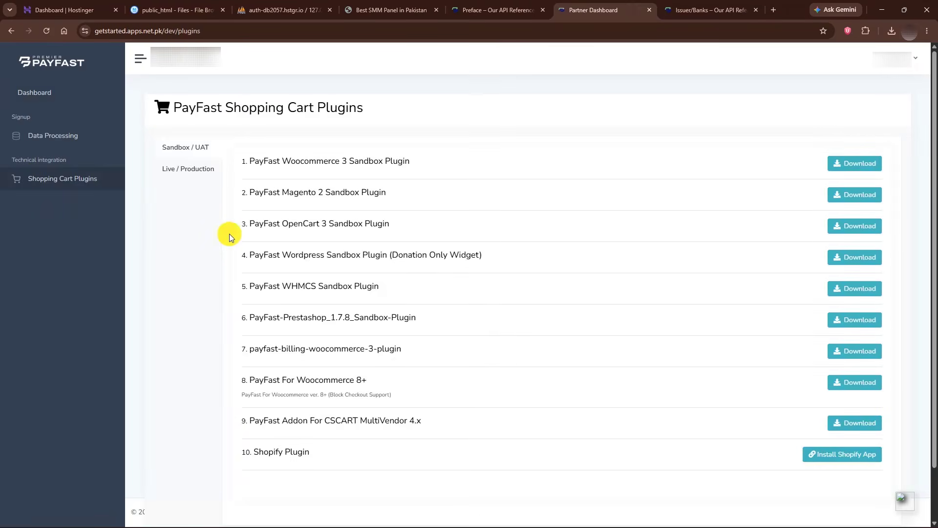
# View the Live / Production shopping cart plugins, including the Shopify plugin's app page, and go back
pyautogui.click(174, 171)
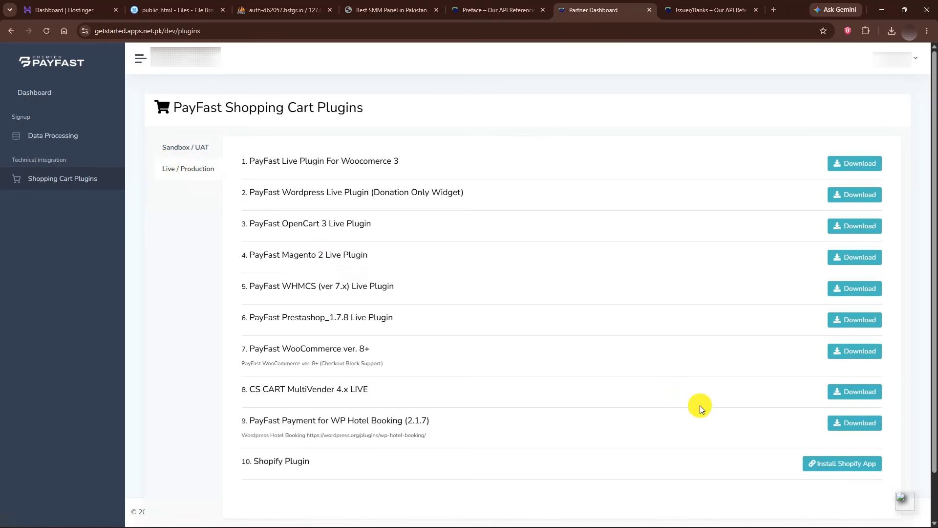
pyautogui.click(827, 467)
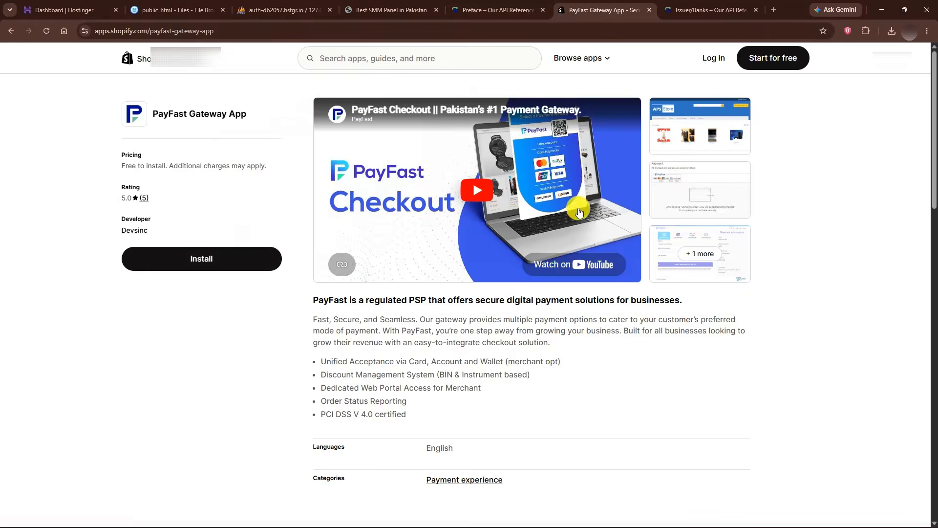
pyautogui.hotkey('alt', 'Left')
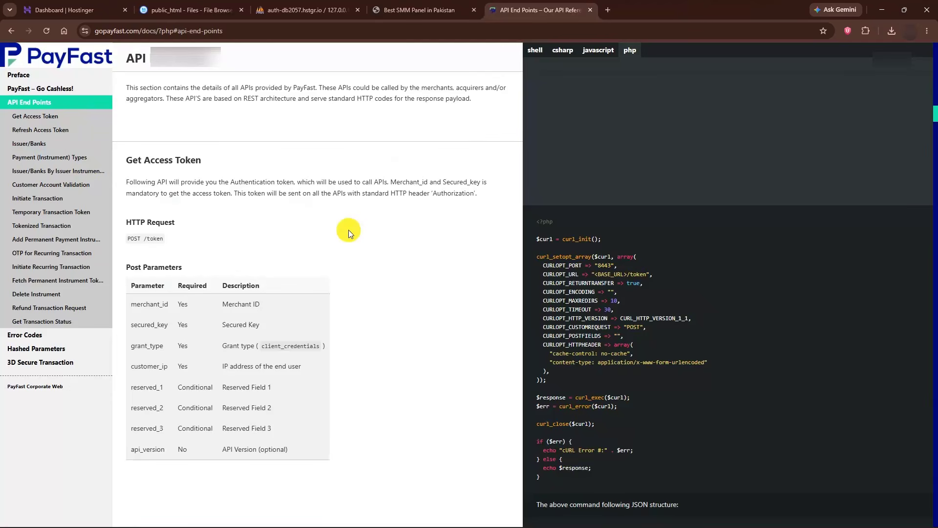
# Examine the PayFast API documentation from Get Access Token through the Customer Account Validation parameters for card and bank account payments
pyautogui.click(321, 272)
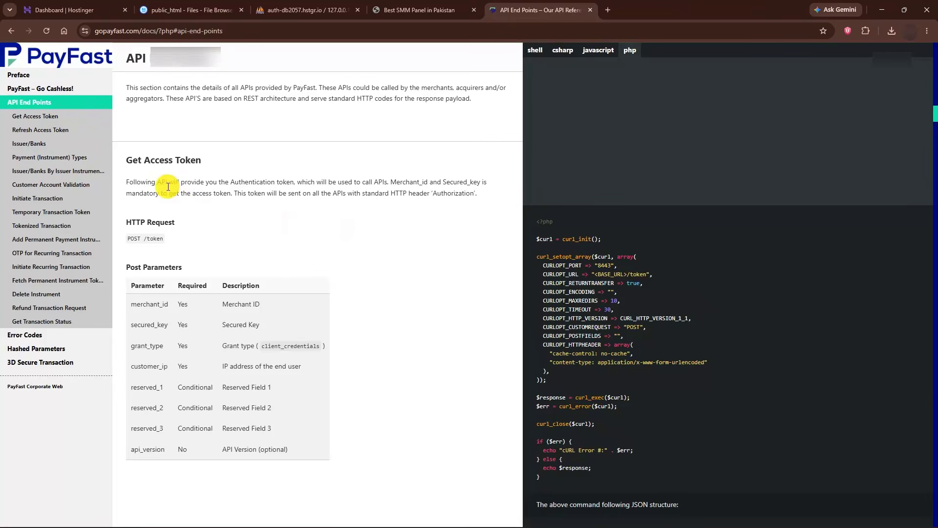
pyautogui.click(324, 266)
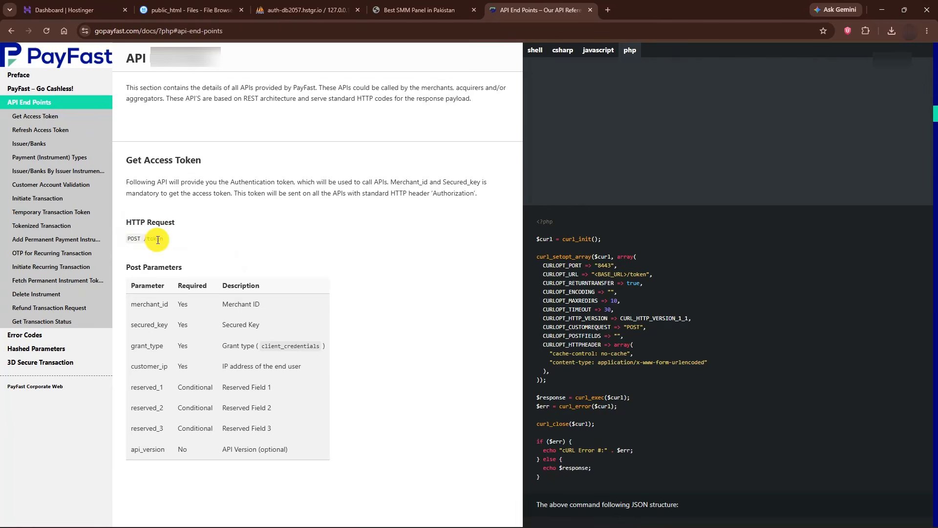
pyautogui.scroll(-10, 365, 283)
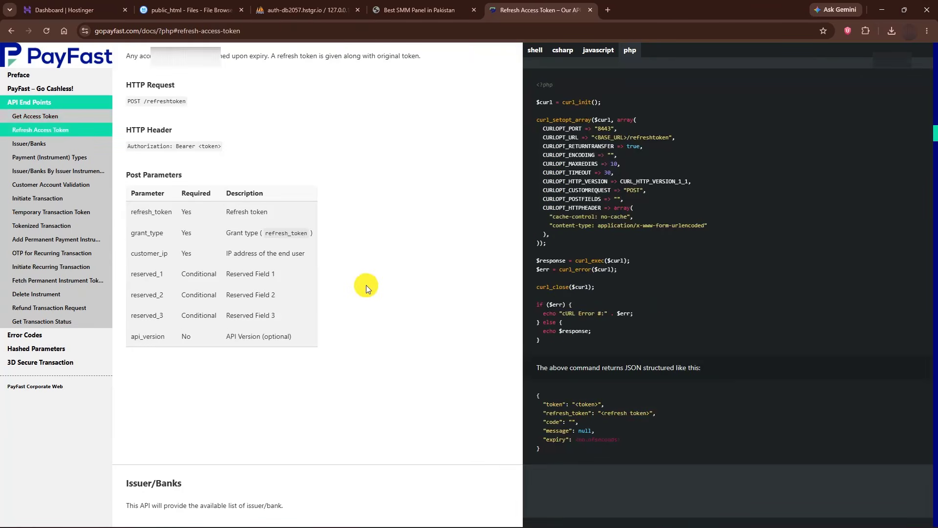
pyautogui.scroll(-6, 364, 280)
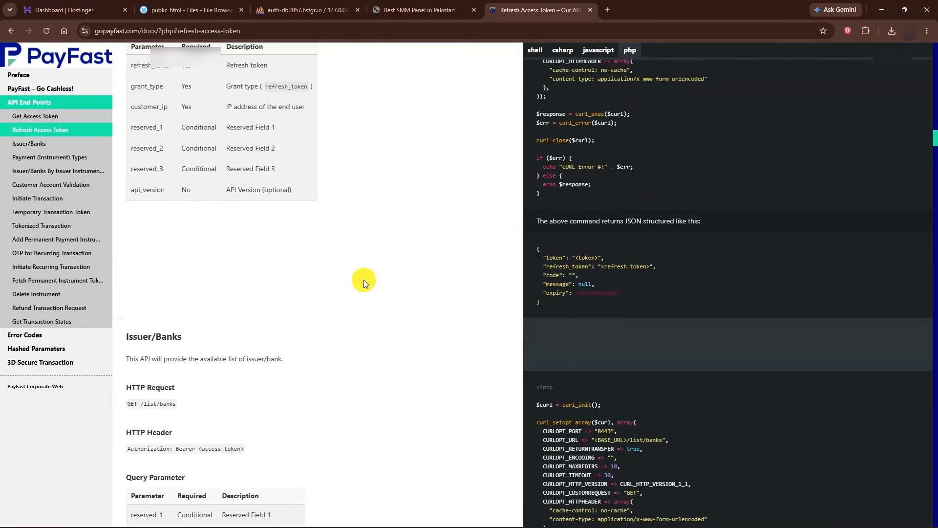
pyautogui.scroll(-6, 195, 391)
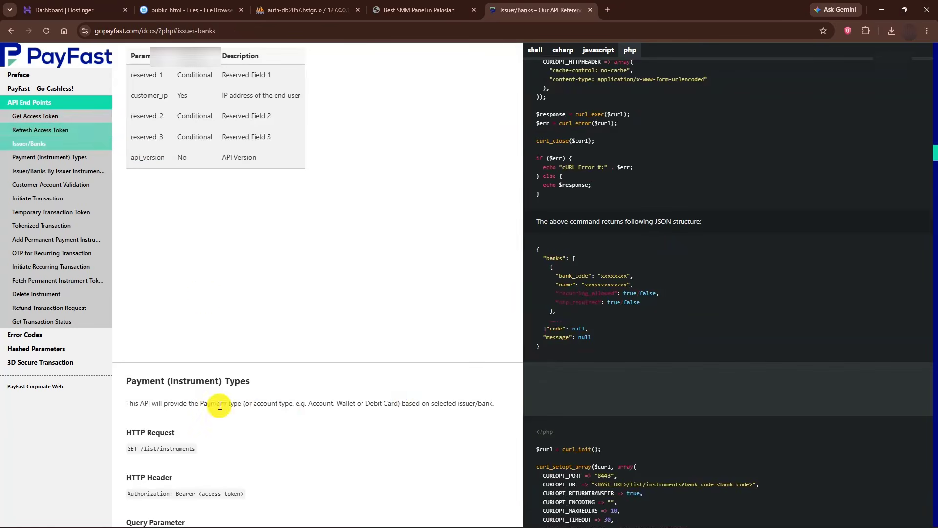
pyautogui.scroll(-9, 245, 303)
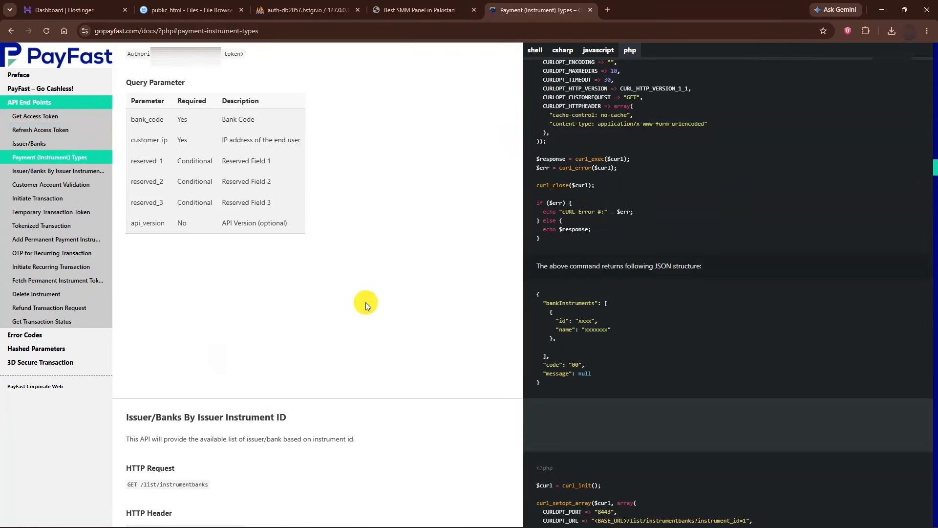
pyautogui.scroll(-6, 386, 308)
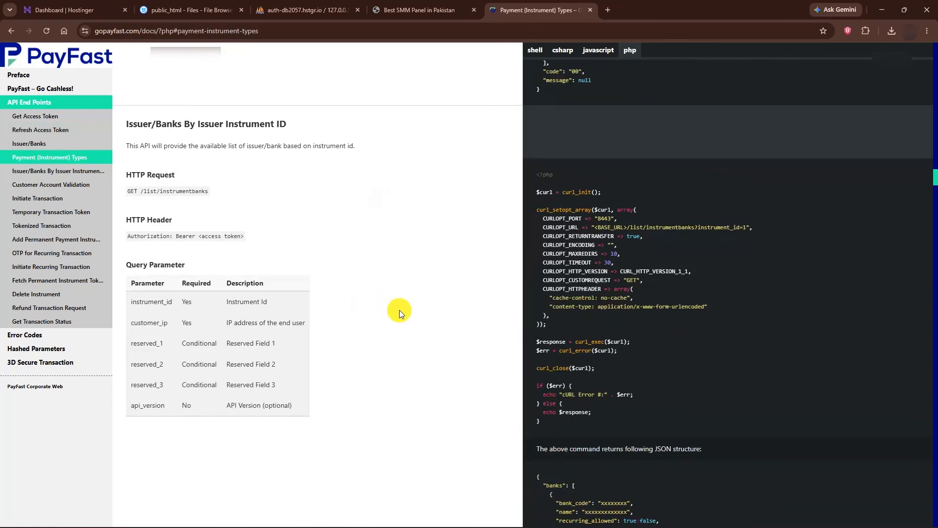
pyautogui.scroll(-3, 400, 313)
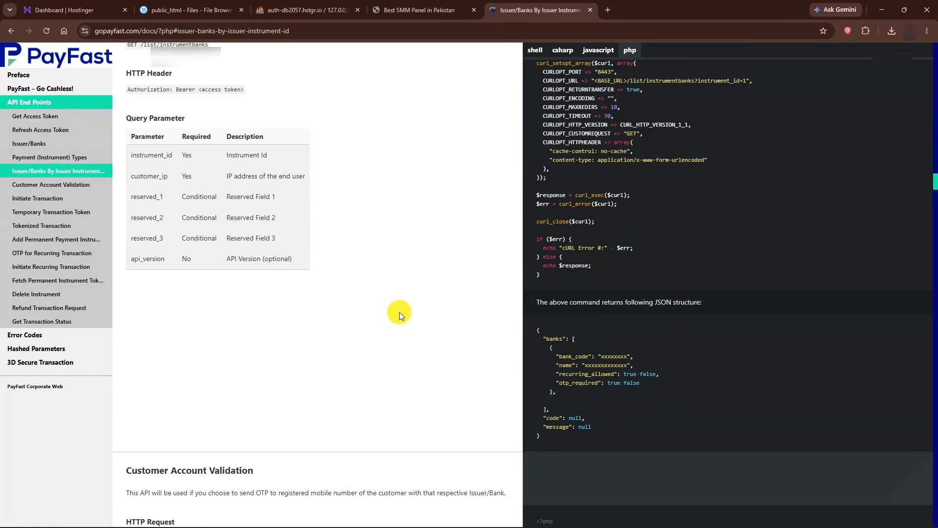
pyautogui.scroll(-6, 400, 312)
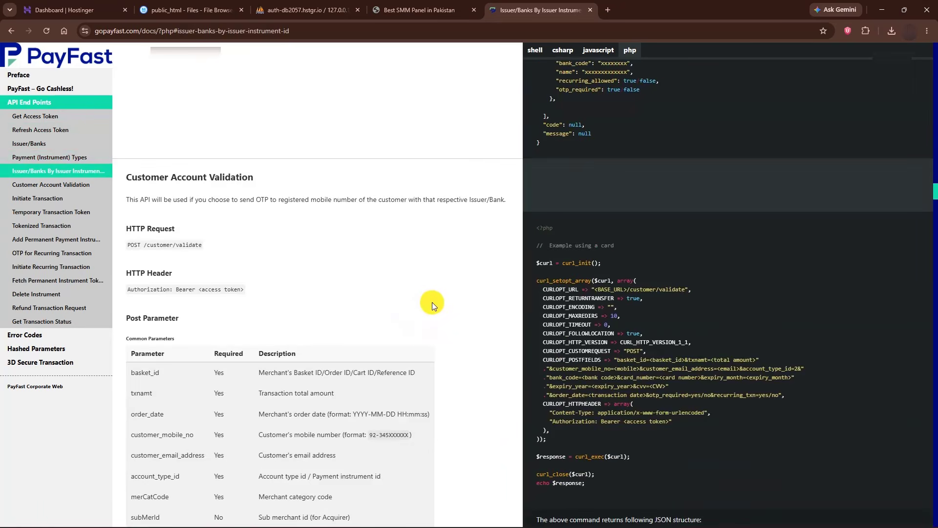
pyautogui.scroll(-6, 432, 302)
pyautogui.scroll(-5, 438, 306)
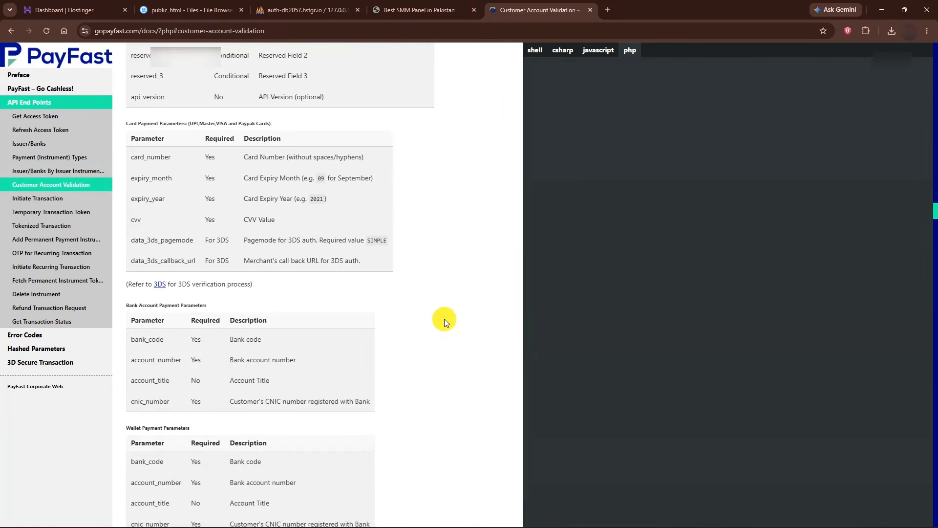
# Sign in to the SMM panel website with Google and select Payfast as the payment method for adding funds
pyautogui.hotkey('ctrl', 'shift', 'Tab')
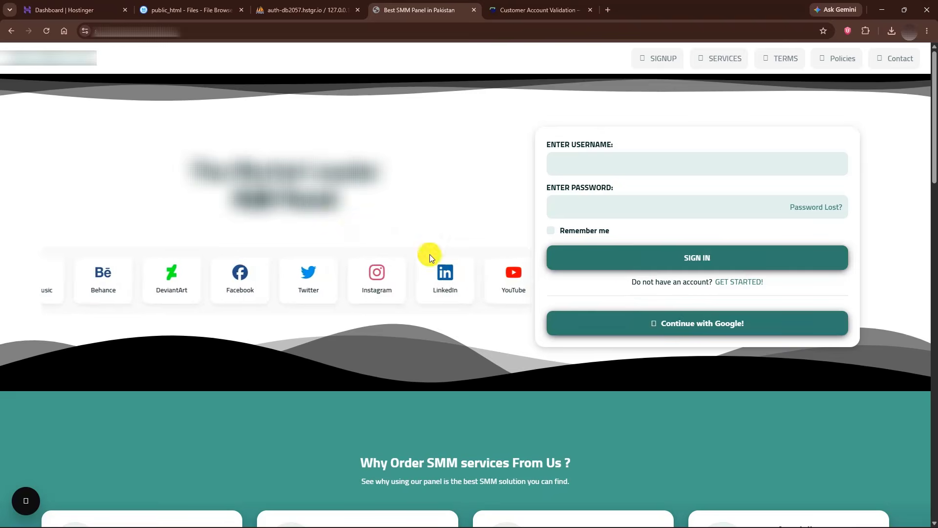
pyautogui.click(731, 317)
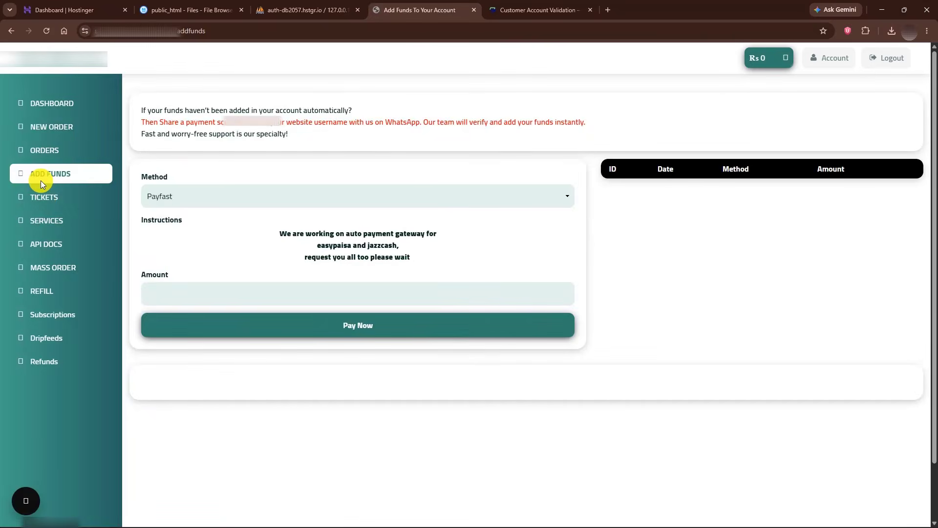
pyautogui.click(174, 198)
pyautogui.click(178, 215)
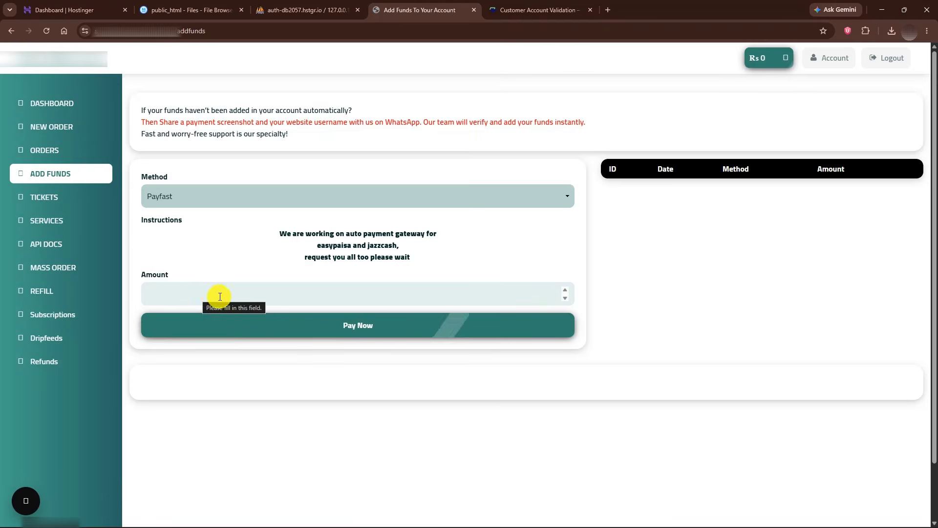
# Set the amount to 10, submit the Payfast payment and look over the payment page
pyautogui.click(175, 292)
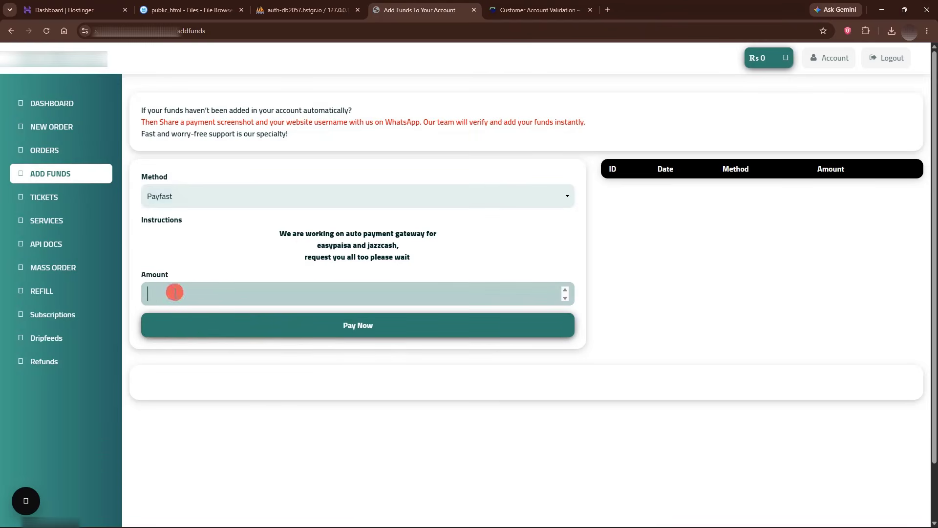
pyautogui.write('10')
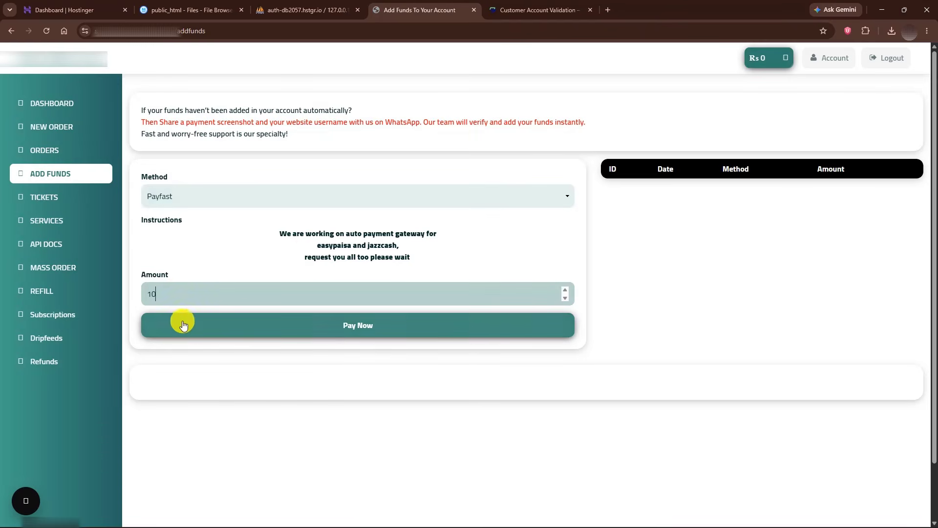
pyautogui.click(184, 324)
pyautogui.moveTo(145, 352); pyautogui.dragTo(235, 348)
pyautogui.click(435, 351)
pyautogui.click(566, 353)
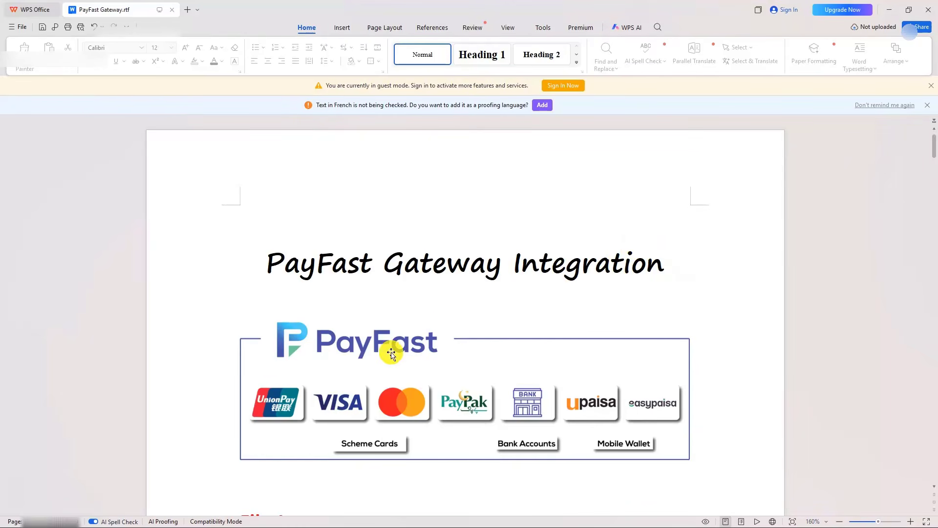
# Switch to the PayFast Gateway.rtf guide in WPS Office and read the File 1 instructions and code through to File 2
pyautogui.scroll(-4, 706, 289)
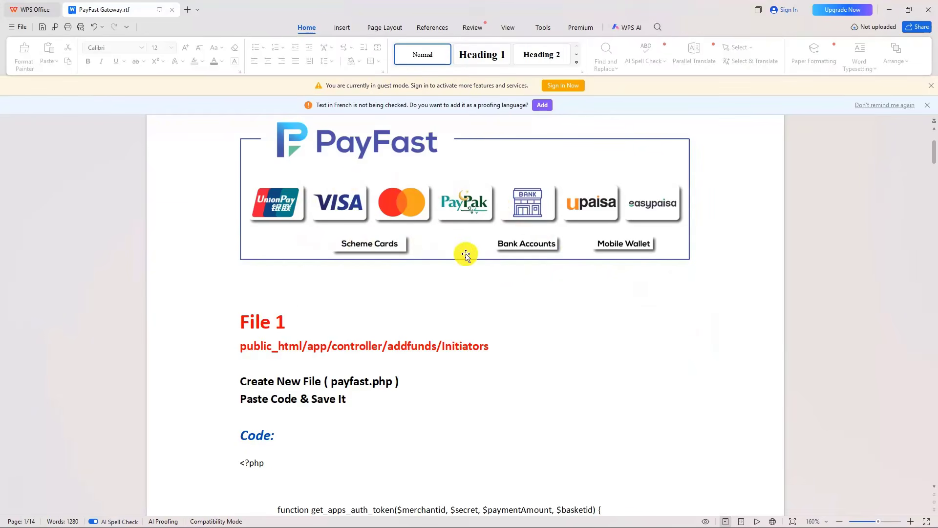
pyautogui.scroll(-2, 526, 321)
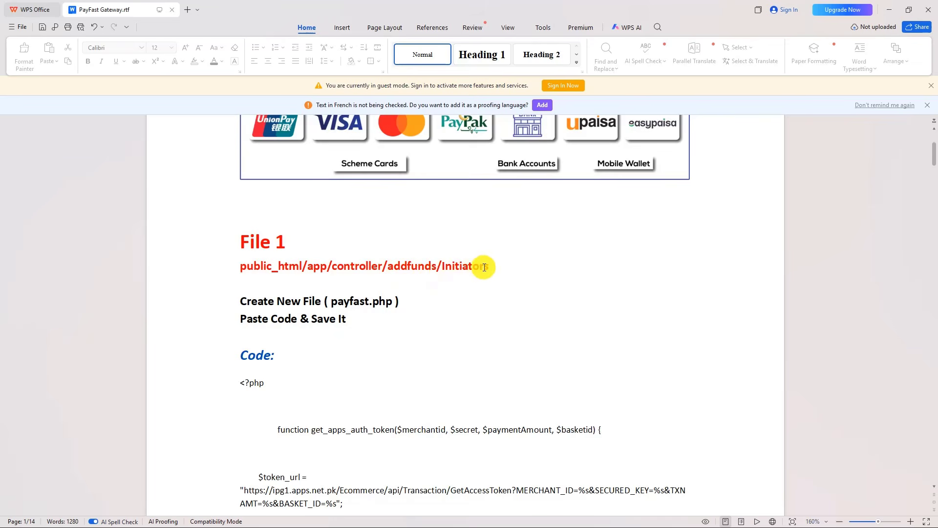
pyautogui.scroll(-1, 484, 267)
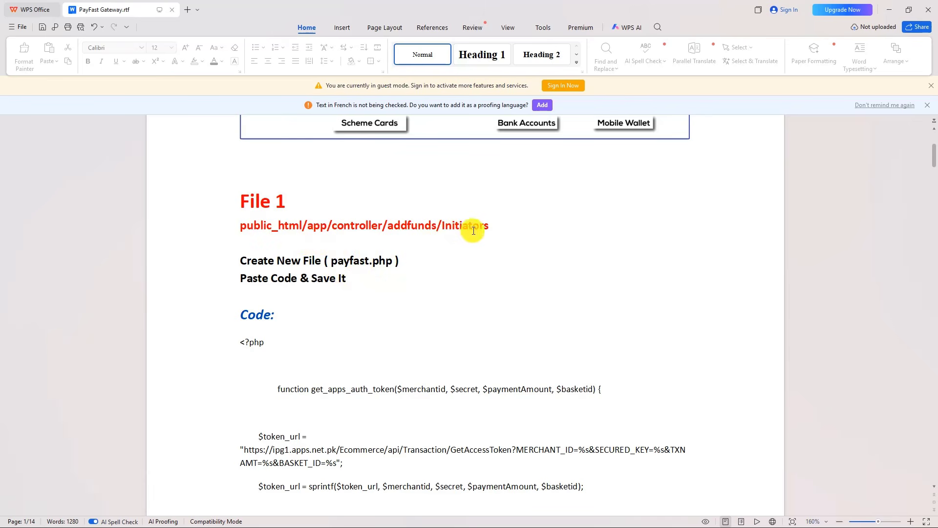
pyautogui.scroll(-3, 446, 326)
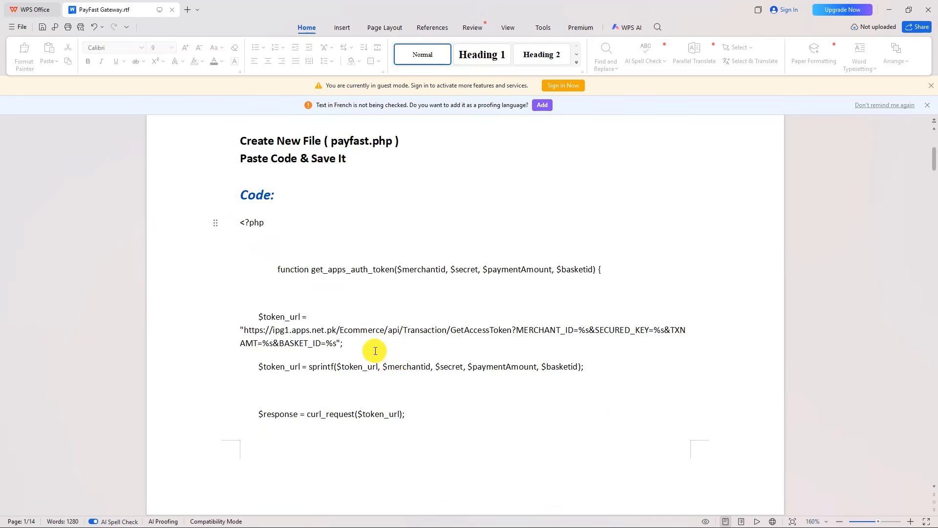
pyautogui.scroll(-10, 376, 350)
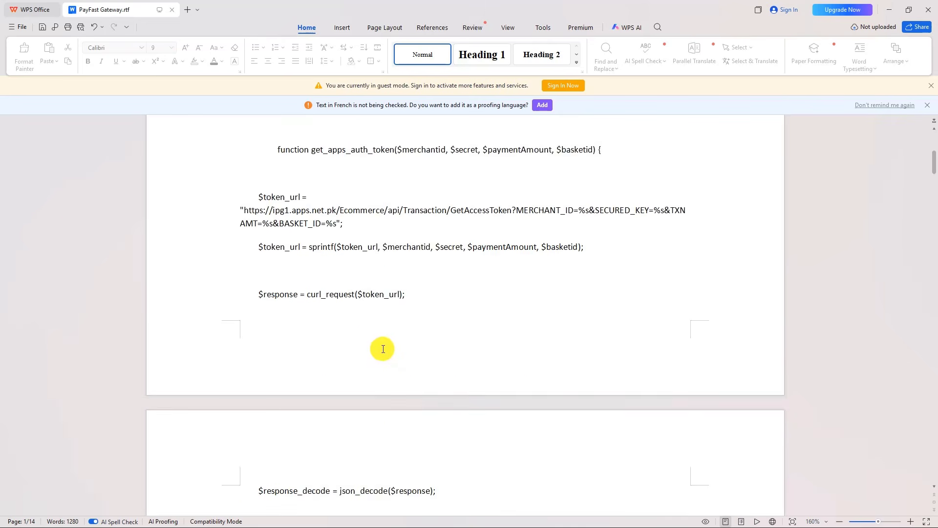
pyautogui.scroll(-15, 387, 376)
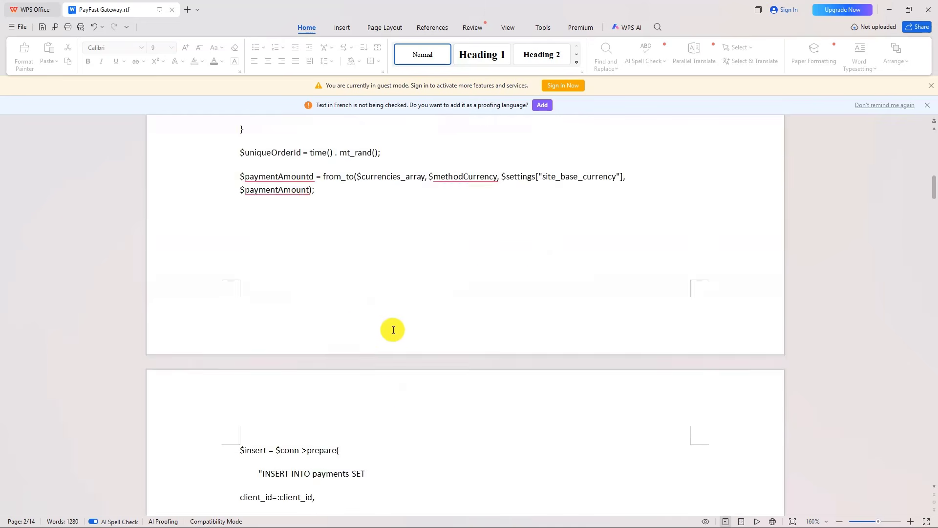
pyautogui.scroll(-15, 392, 350)
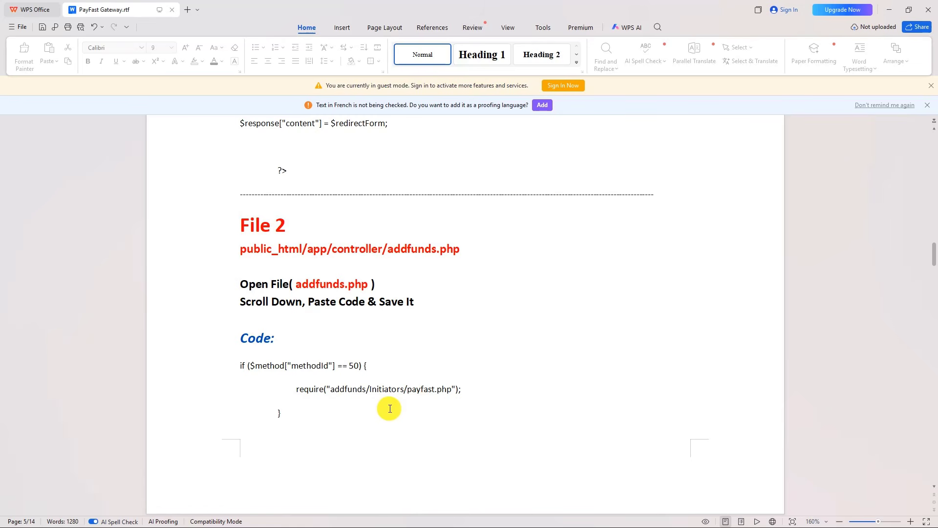
# Read the File 2 and File 3 instructions and code in the guide, and return to the File 1 section
pyautogui.scroll(-6, 390, 408)
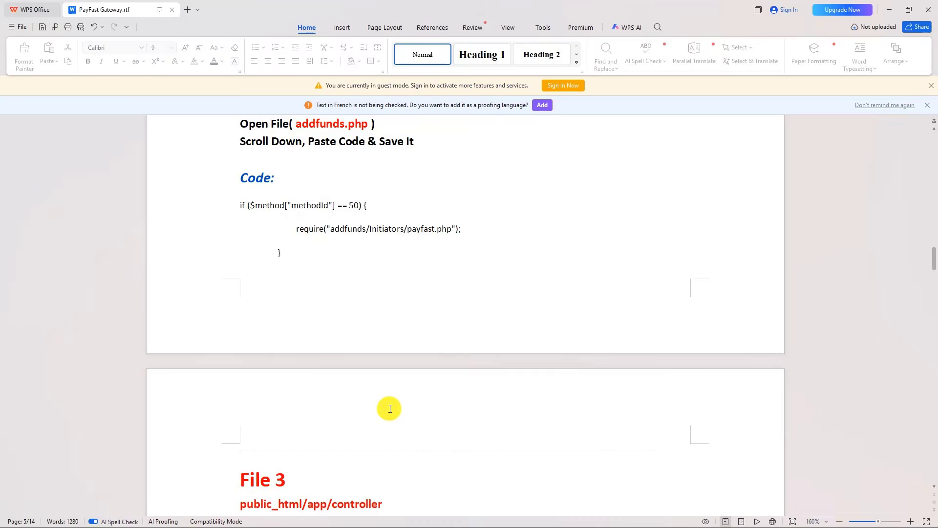
pyautogui.scroll(-2, 430, 370)
pyautogui.scroll(-12, 430, 370)
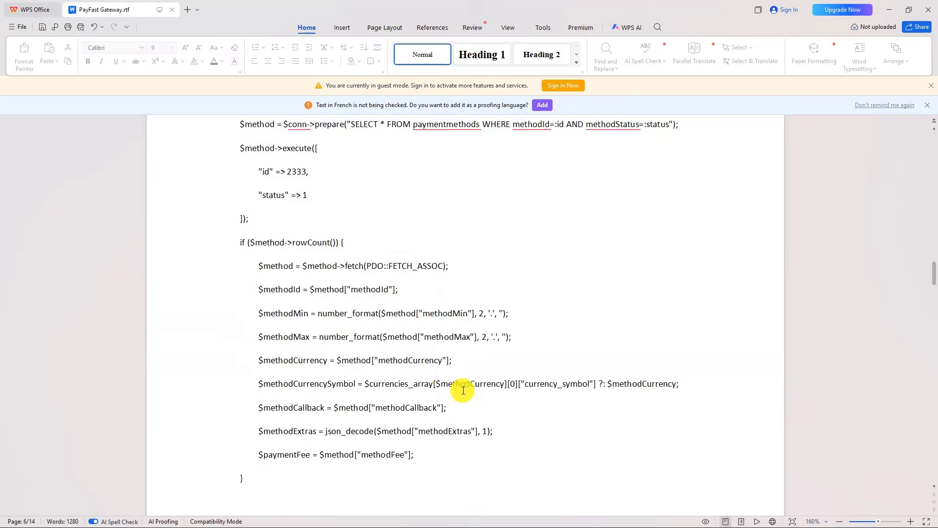
pyautogui.scroll(7, 474, 397)
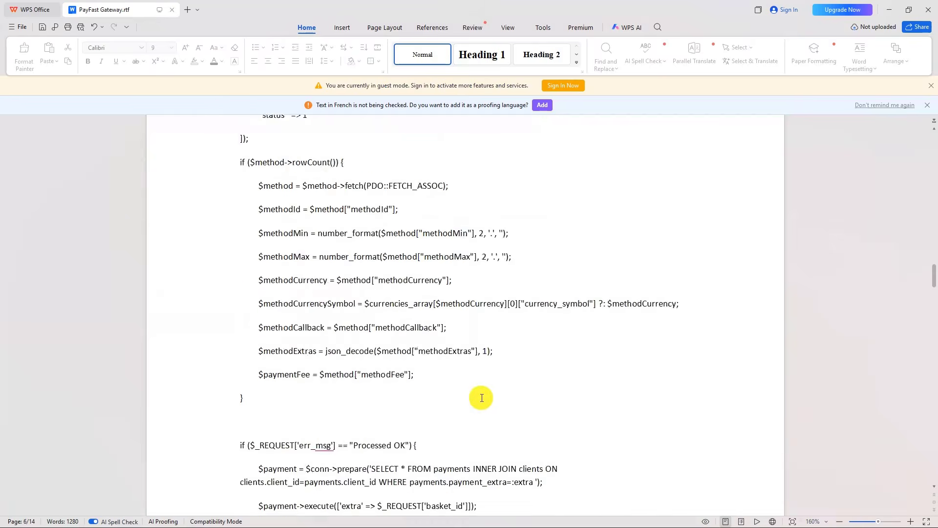
pyautogui.moveTo(935, 274); pyautogui.dragTo(934, 156)
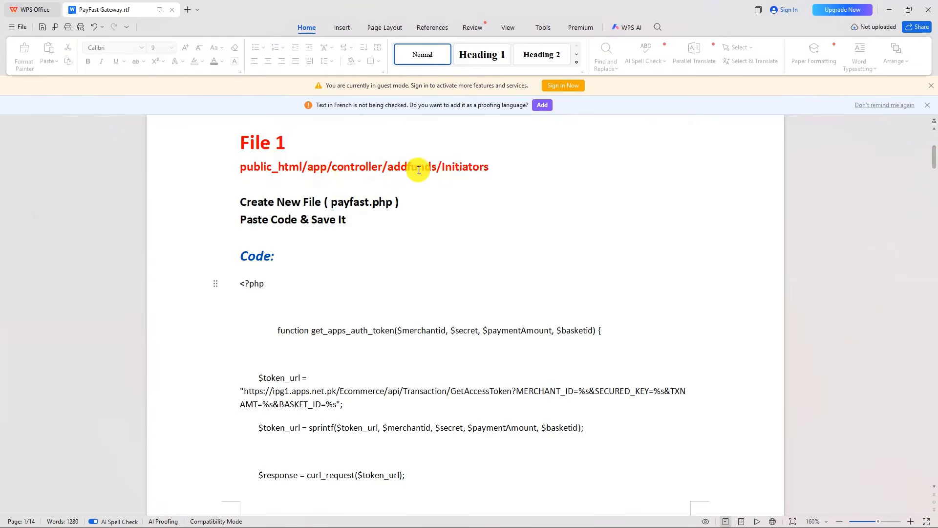
# Switch to the hosting file manager in the browser and create payfastnew.php in public_html/app/controller/addfunds/Initiators
pyautogui.hotkey('alt', 'Tab')
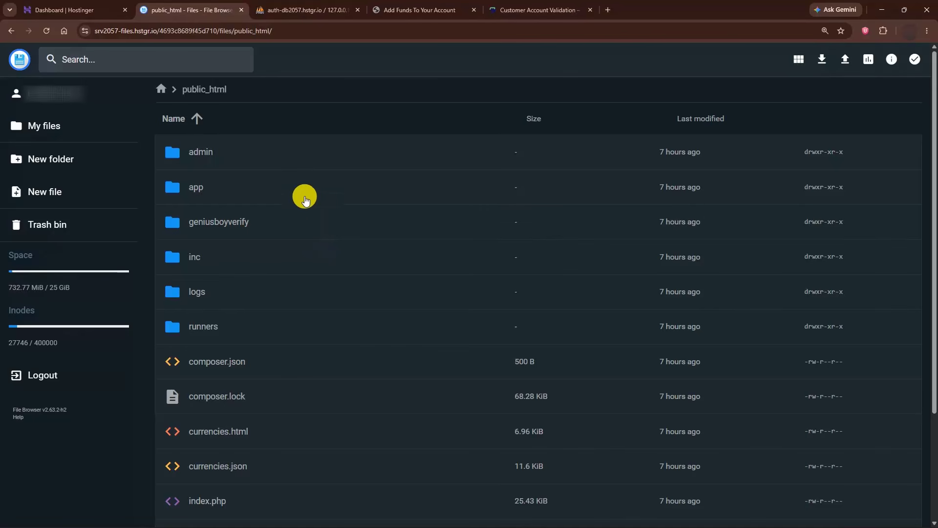
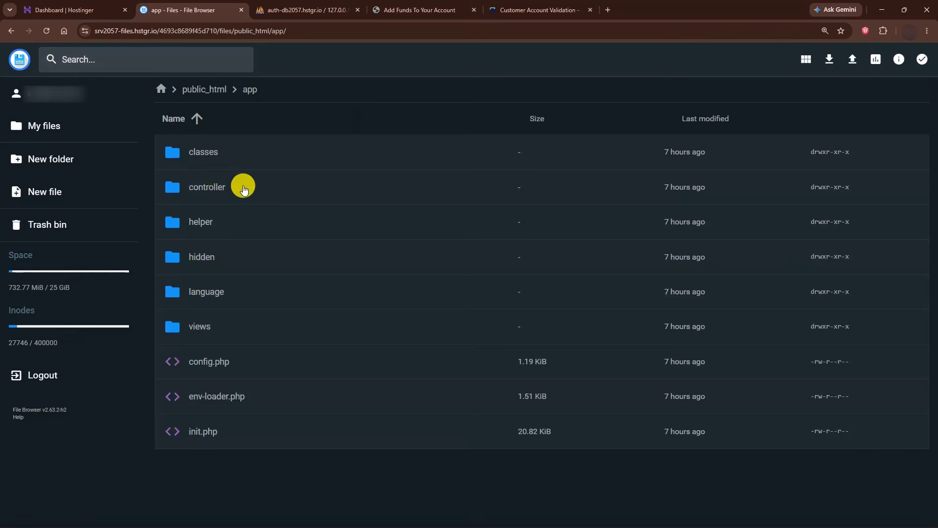
pyautogui.doubleClick(244, 190)
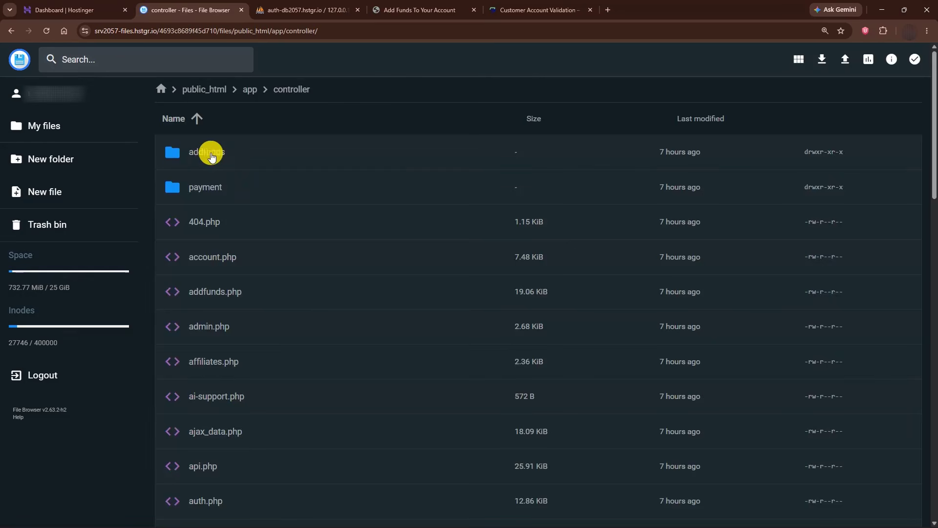
pyautogui.doubleClick(240, 154)
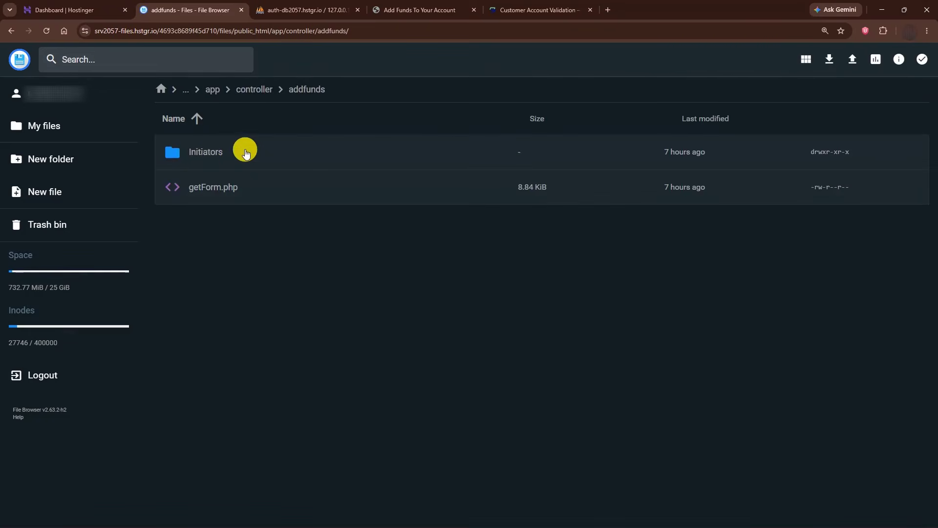
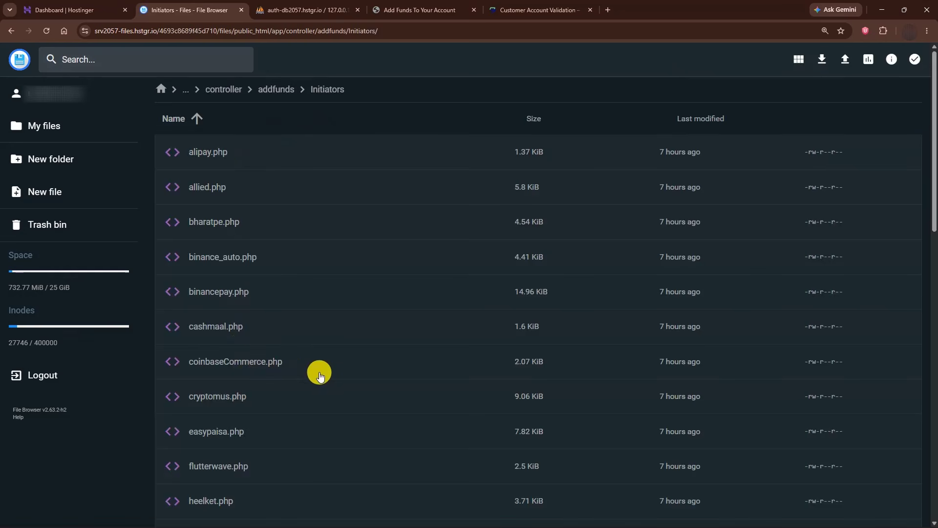
pyautogui.scroll(-10, 320, 372)
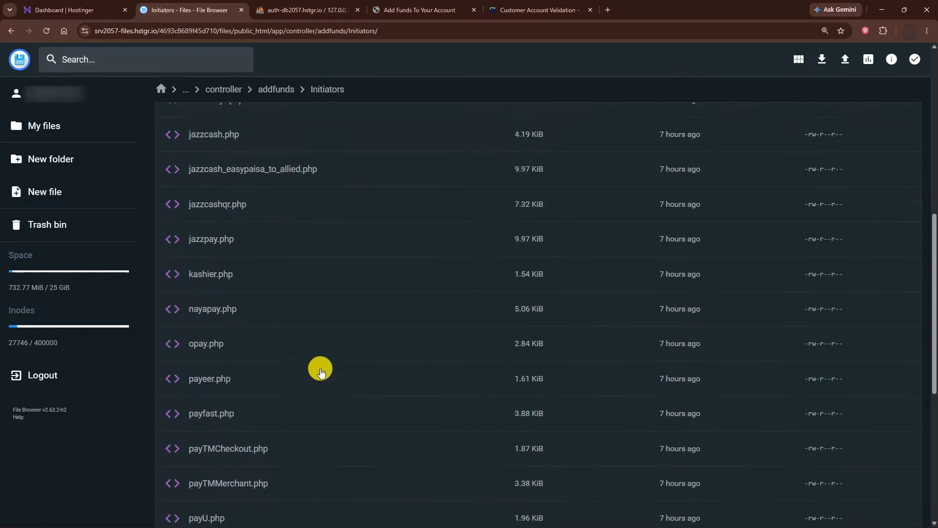
pyautogui.scroll(10, 320, 372)
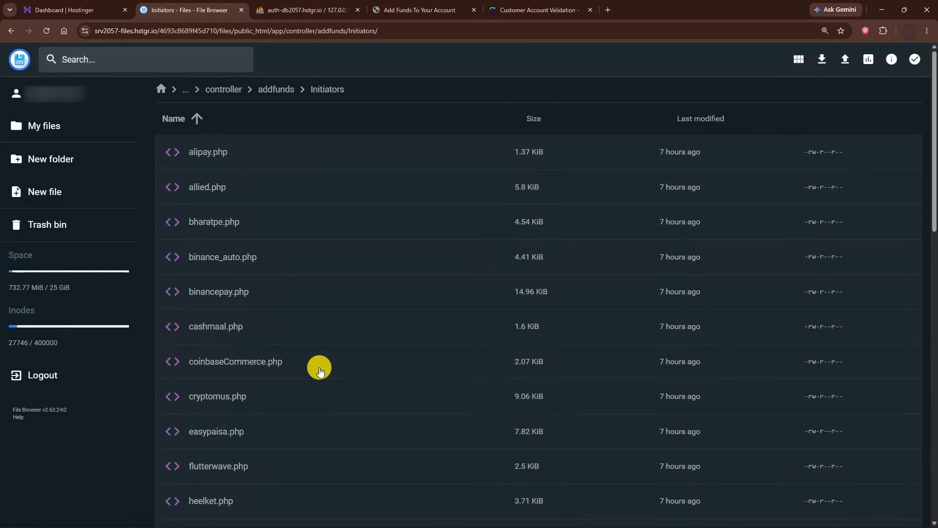
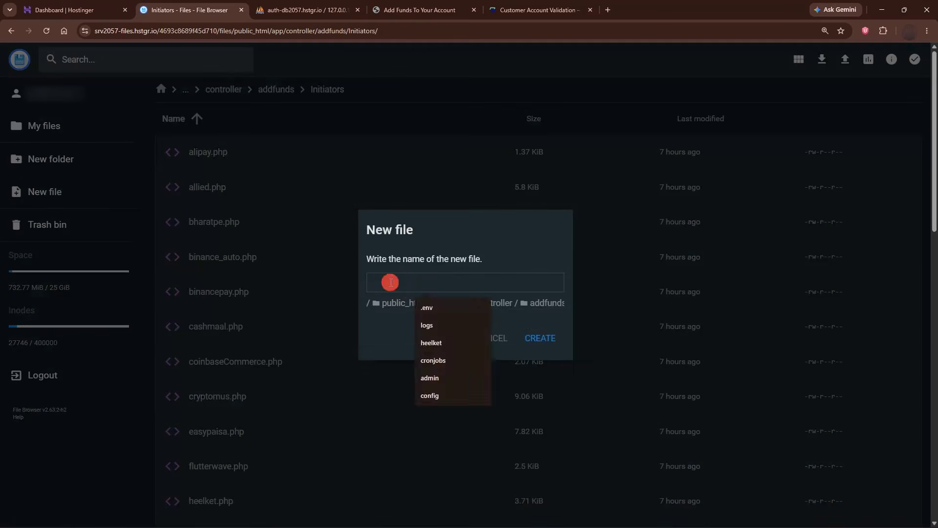
pyautogui.click(415, 300)
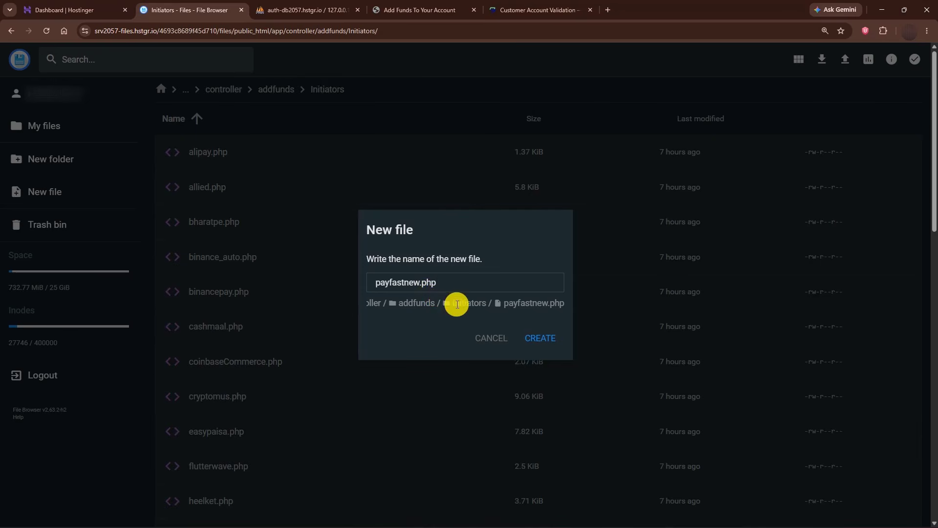
pyautogui.click(543, 337)
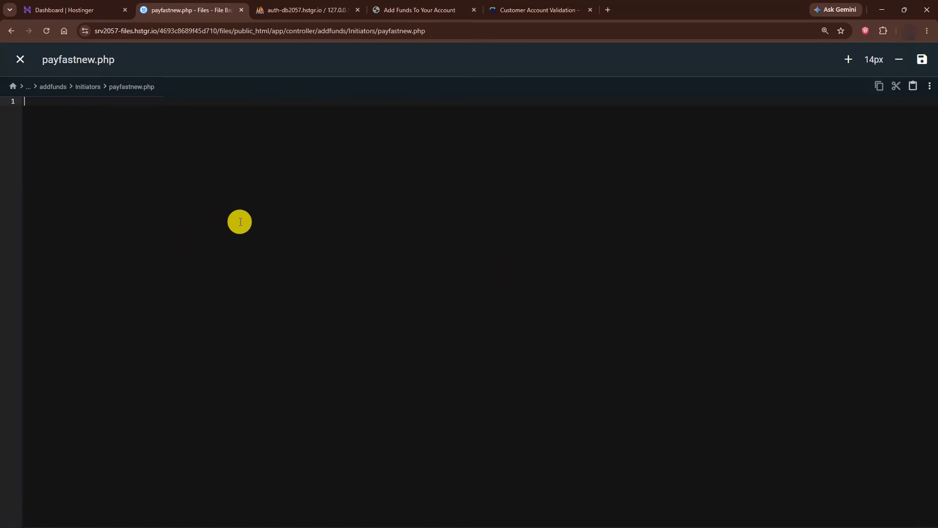
# Copy the File 1 code from the PayFast Gateway.rtf guide in WPS Office into payfastnew.php, save the file and close it
pyautogui.hotkey('alt', 'Tab')
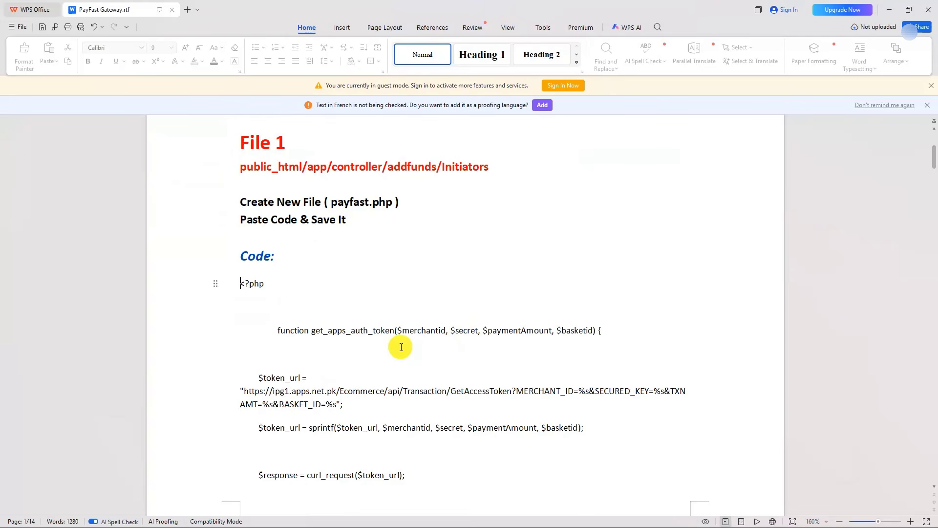
pyautogui.doubleClick(249, 288)
pyautogui.moveTo(249, 288); pyautogui.dragTo(289, 355)
pyautogui.hotkey('ctrl', 'c')
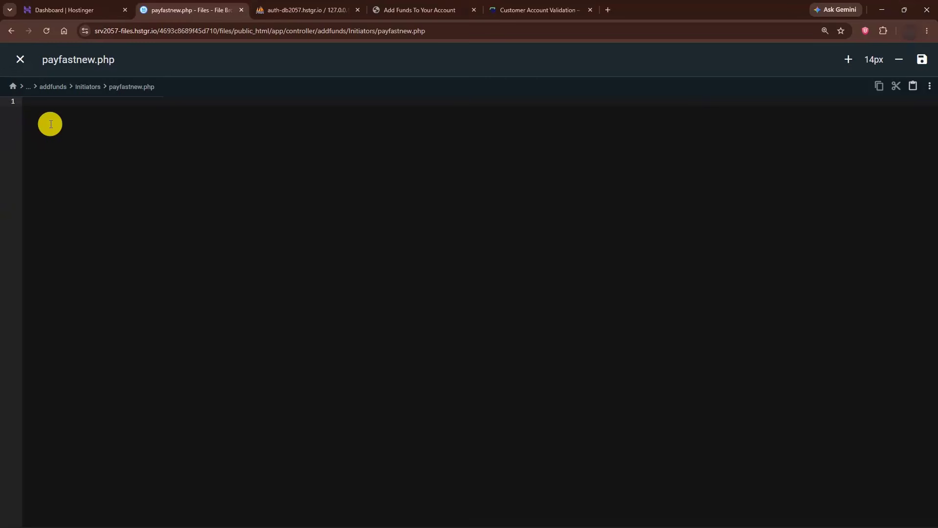
pyautogui.click(52, 115)
pyautogui.hotkey('ctrl', 'v')
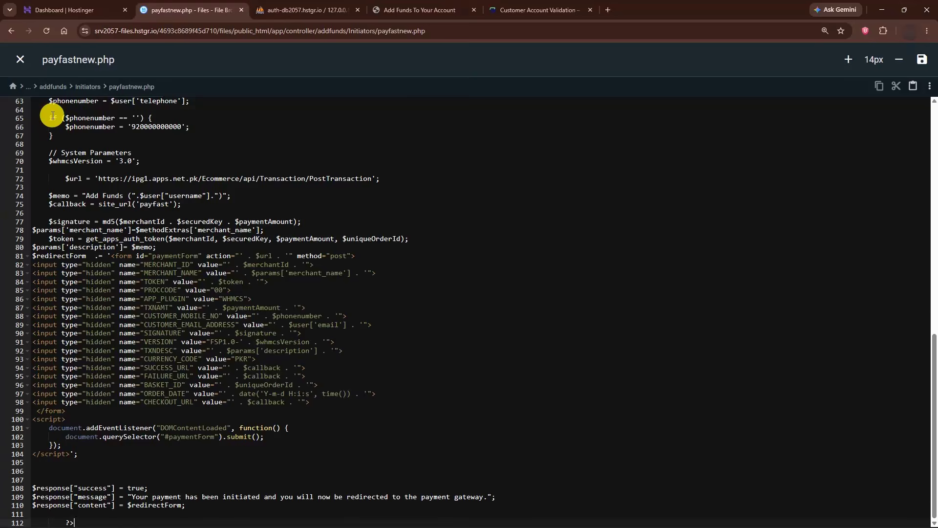
pyautogui.click(922, 59)
pyautogui.press('Escape')
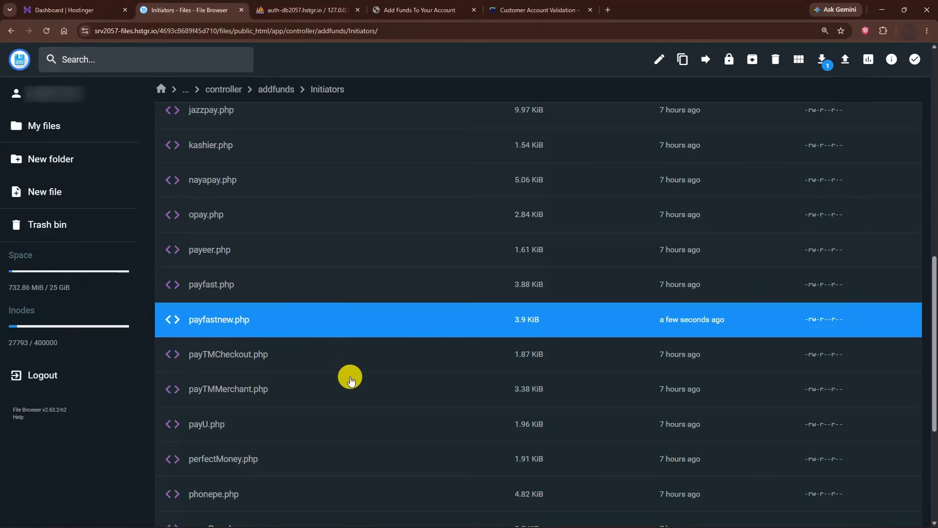
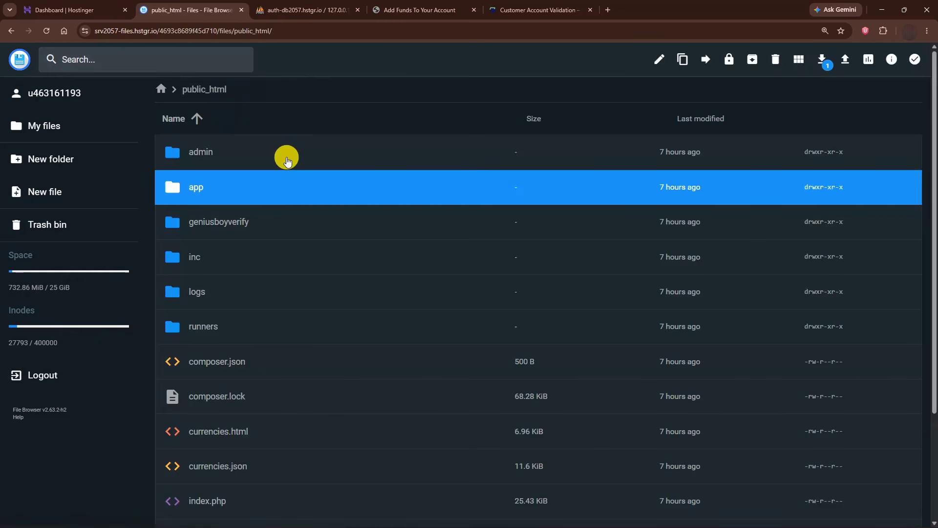
# Switch to phpMyAdmin and open the Payfast row of the paymentmethods table for editing
pyautogui.click(307, 10)
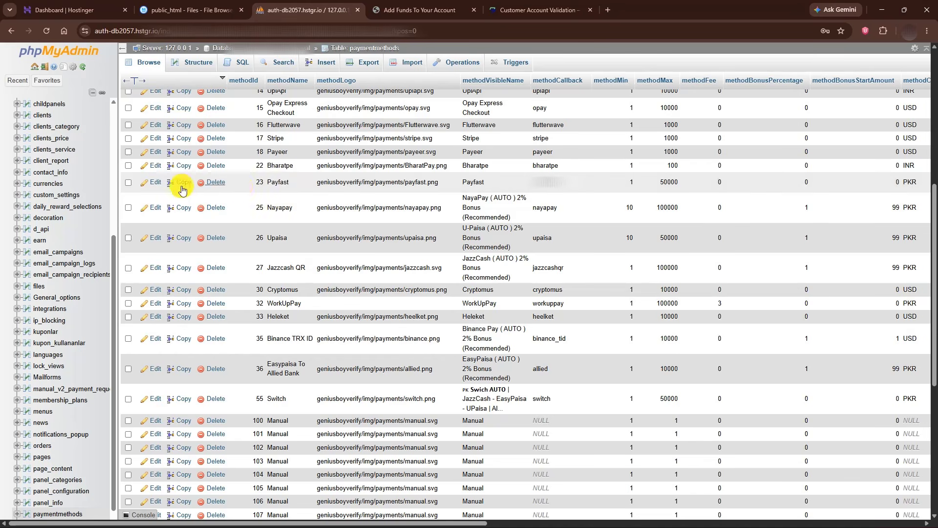
pyautogui.click(152, 182)
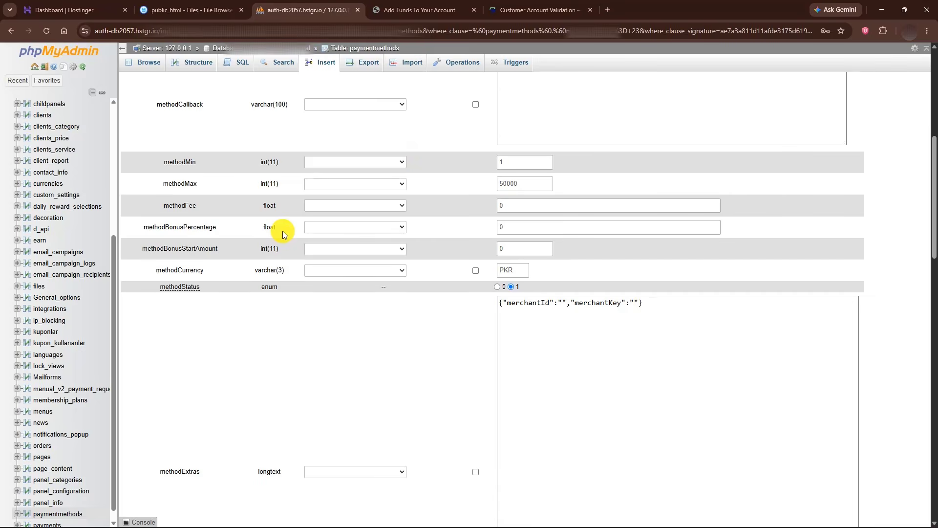
# Switch to the guide in WPS Office and examine the SQL code for the paymentmethods table, including its VALUES line
pyautogui.hotkey('alt', 'Tab')
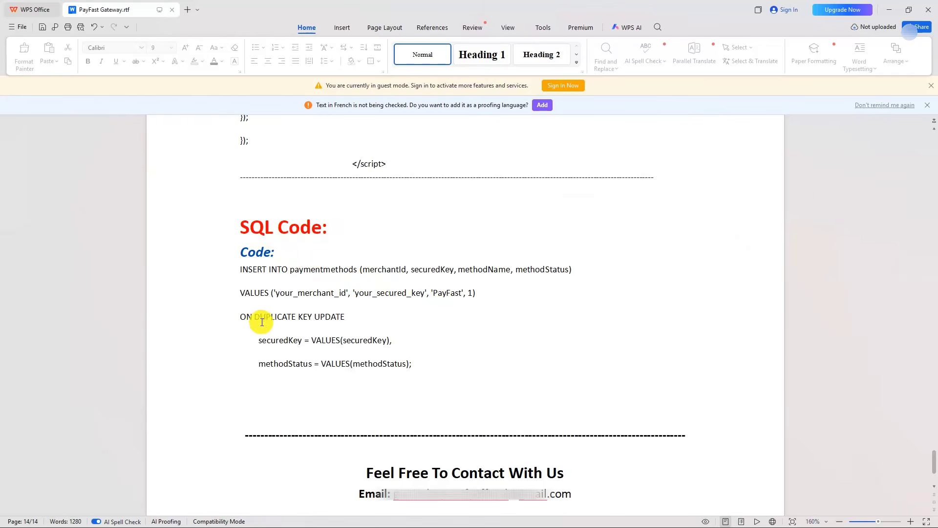
pyautogui.moveTo(241, 268); pyautogui.dragTo(414, 365)
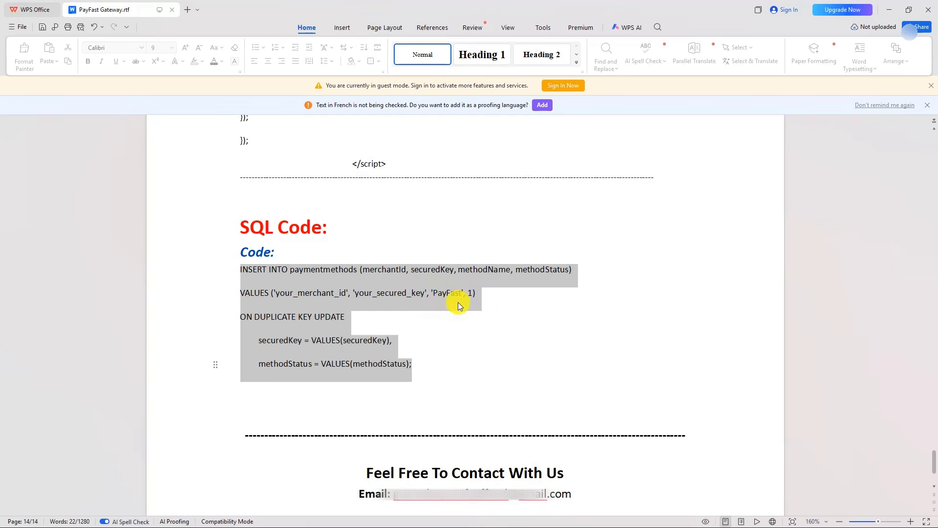
pyautogui.click(471, 293)
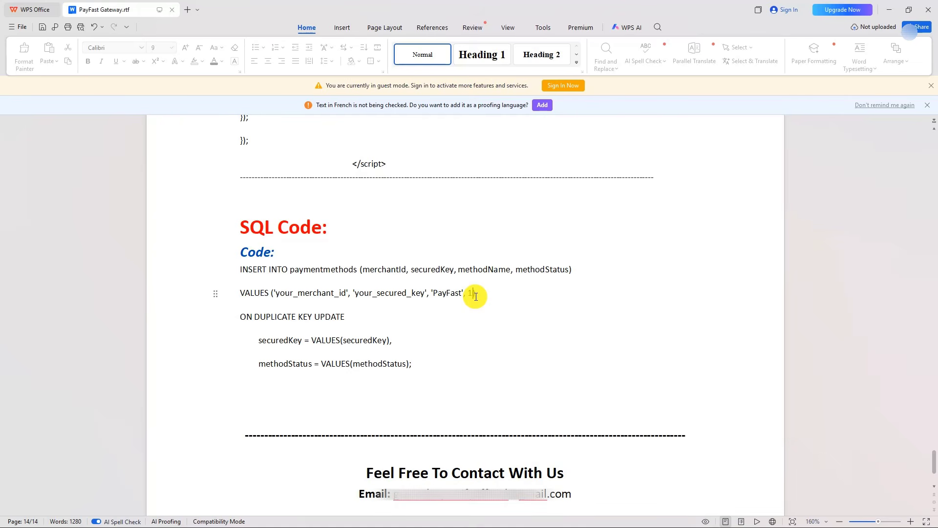
# Go back through the guide to the File 7 section and examine the methodId value in the getForm.php code
pyautogui.scroll(10, 475, 295)
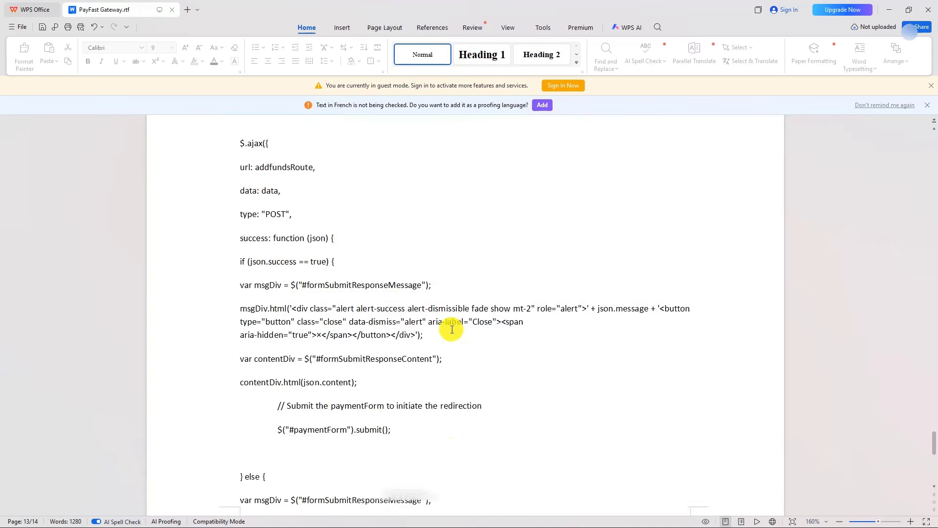
pyautogui.scroll(15, 452, 329)
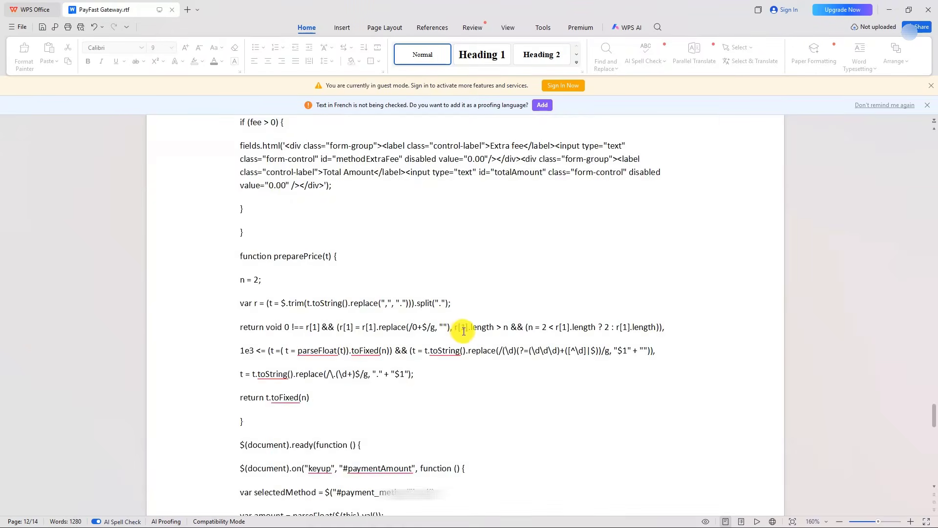
pyautogui.scroll(15, 463, 331)
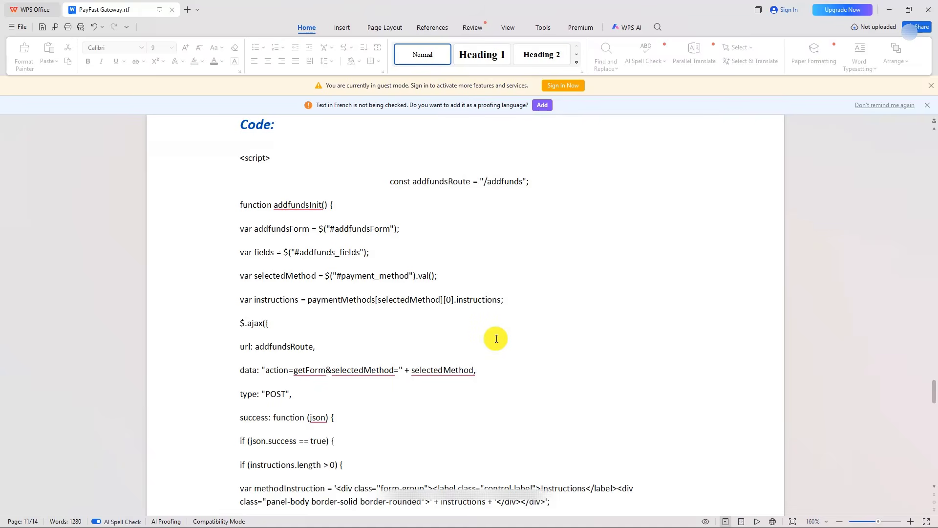
pyautogui.scroll(3, 496, 339)
pyautogui.scroll(10, 496, 342)
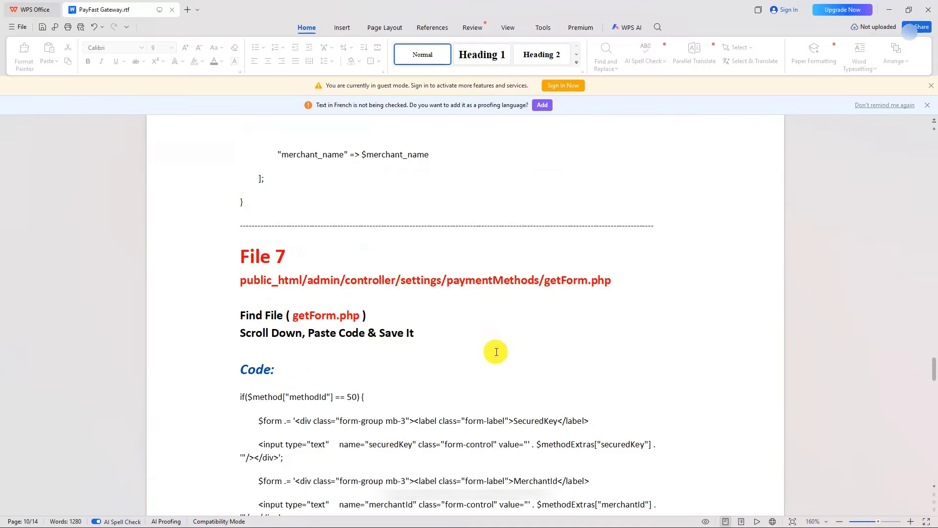
pyautogui.scroll(-2, 496, 352)
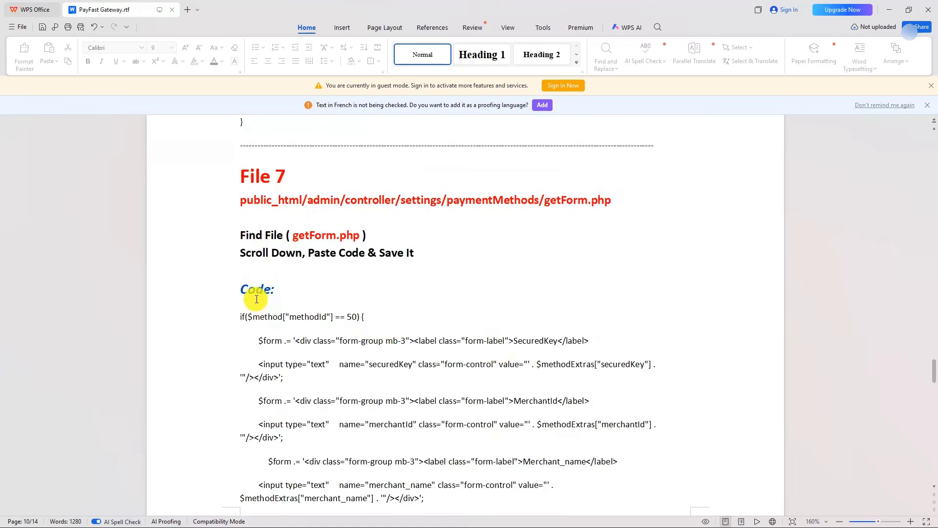
pyautogui.doubleClick(355, 317)
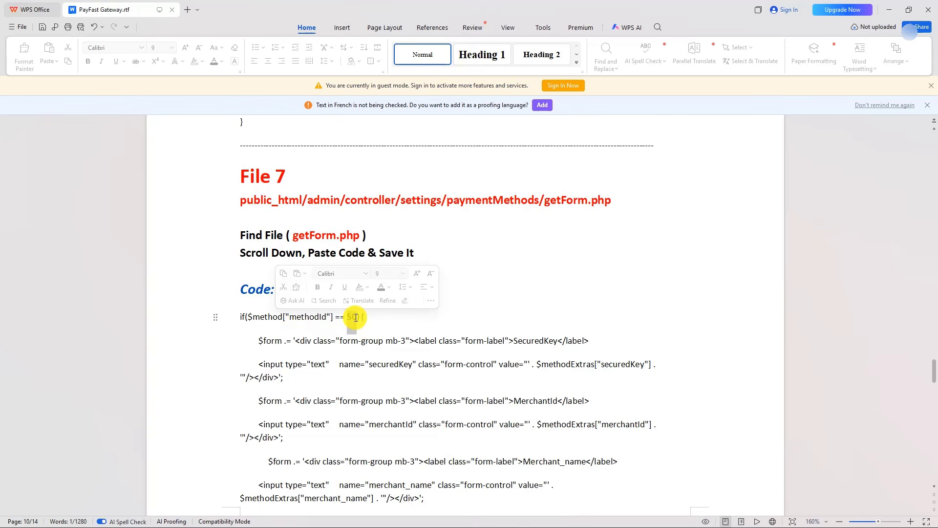
pyautogui.click(353, 318)
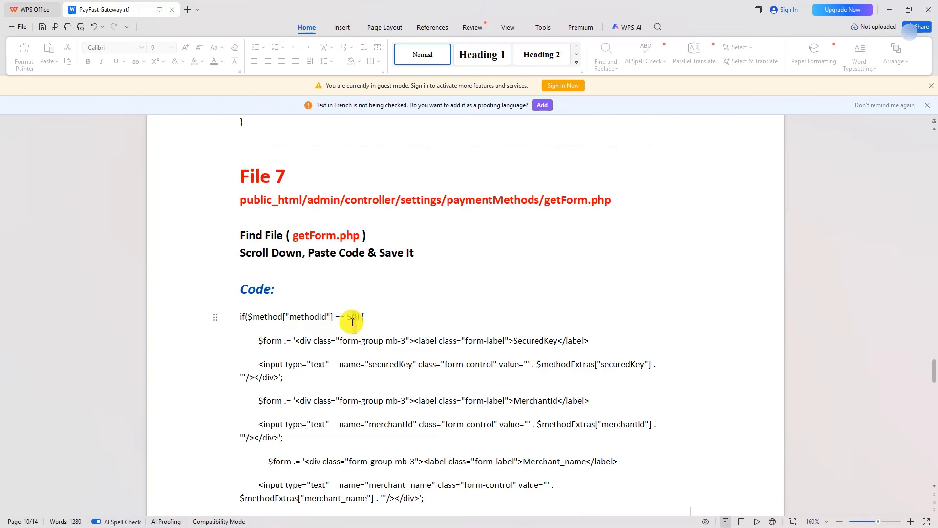
pyautogui.doubleClick(351, 318)
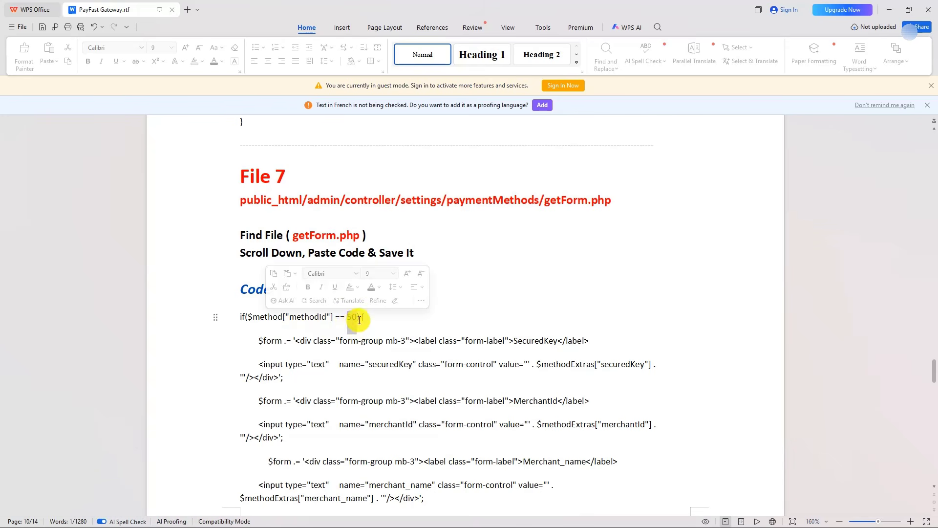
pyautogui.click(358, 318)
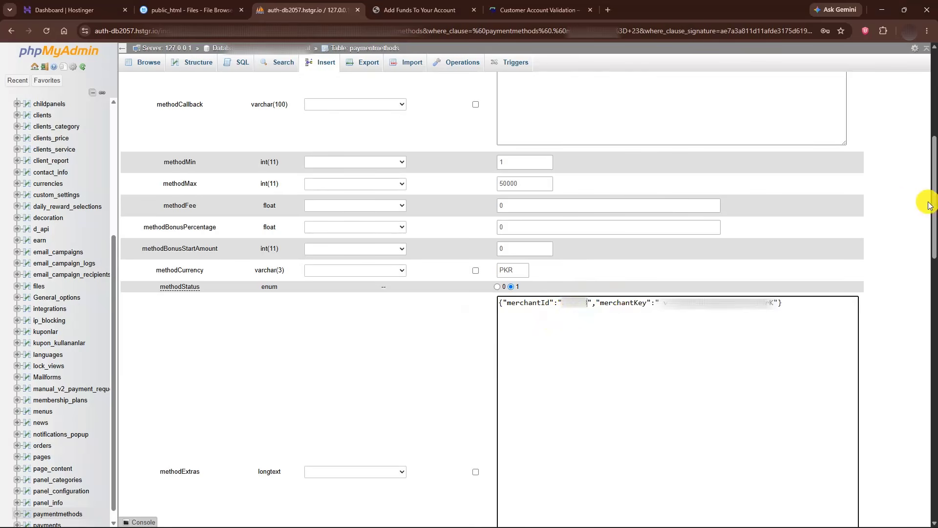
# Enter the merchant ID and merchant key in methodExtras of the Payfast row in phpMyAdmin and save the row
pyautogui.moveTo(934, 208); pyautogui.dragTo(855, 429)
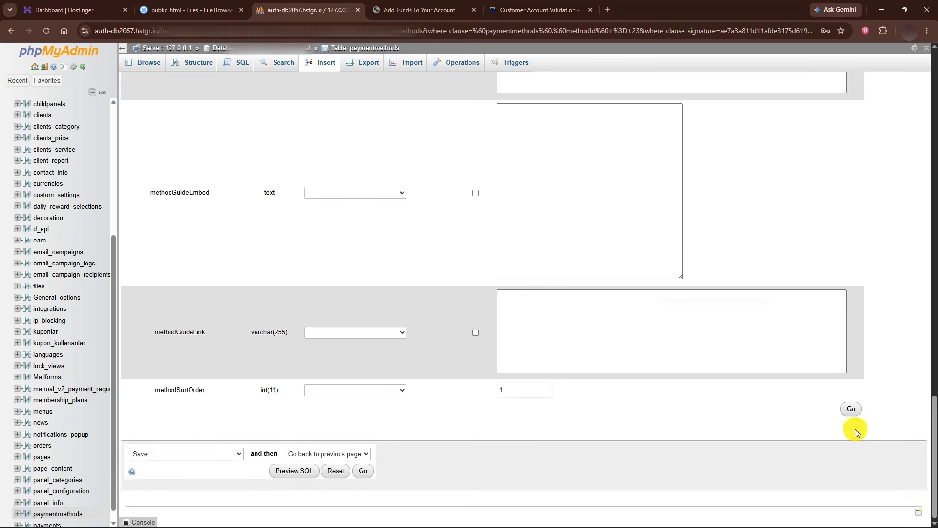
pyautogui.click(851, 409)
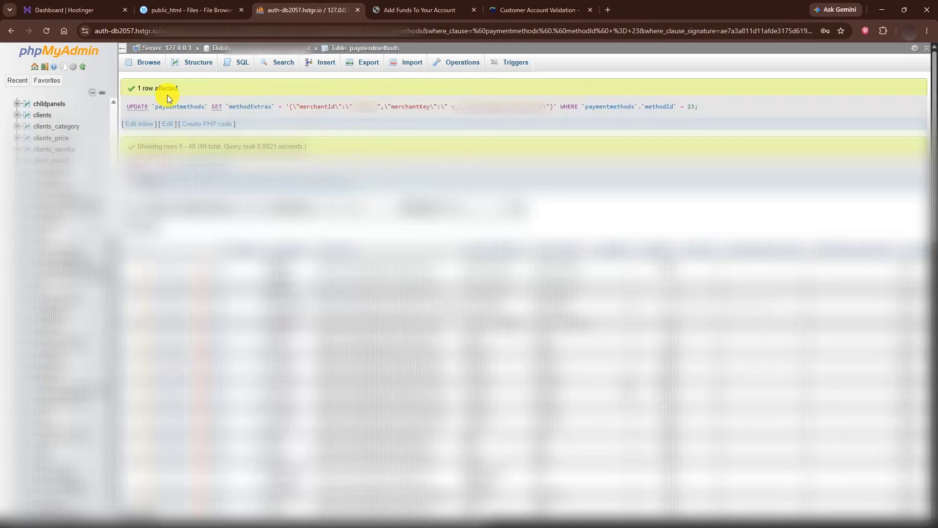
# Switch to the website's Add Funds page and examine the instructions text for the Payfast method
pyautogui.hotkey('ctrl', 'Tab')
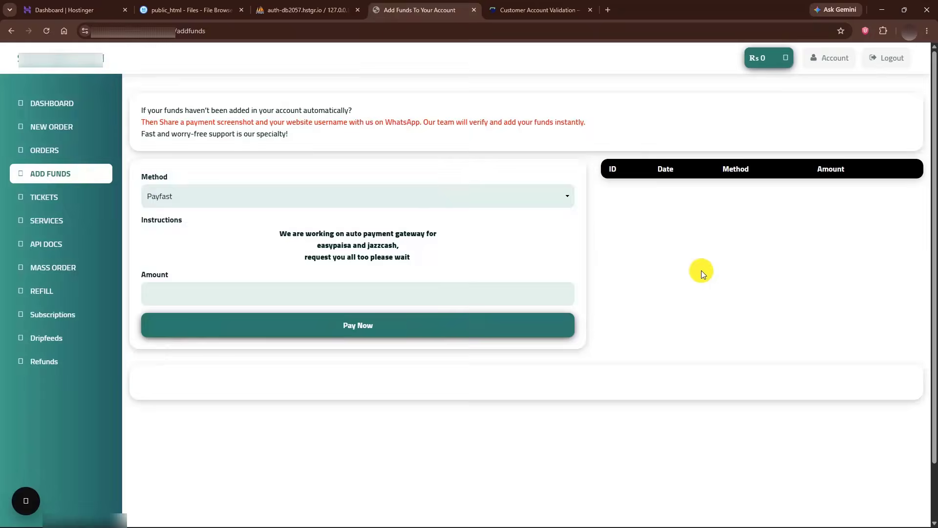
pyautogui.moveTo(278, 233); pyautogui.dragTo(411, 261)
pyautogui.click(421, 260)
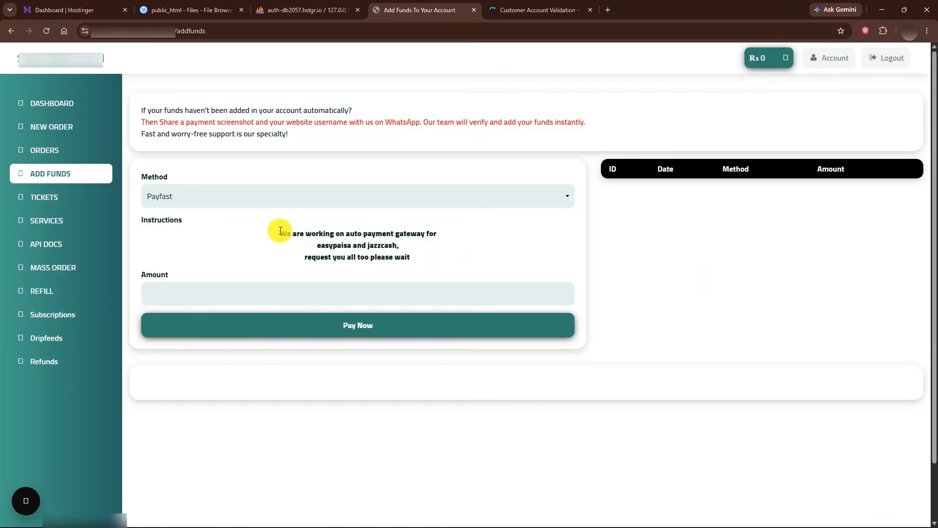
pyautogui.moveTo(274, 230); pyautogui.dragTo(423, 256)
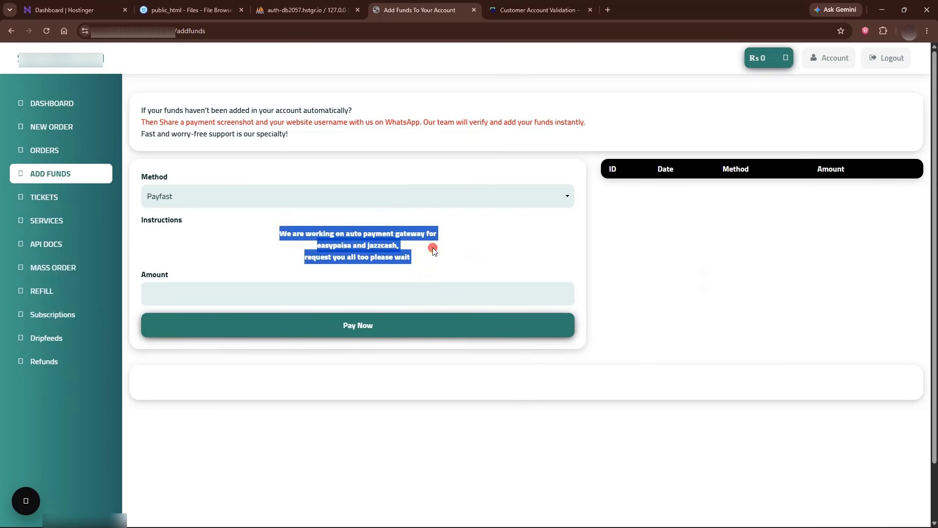
pyautogui.click(432, 247)
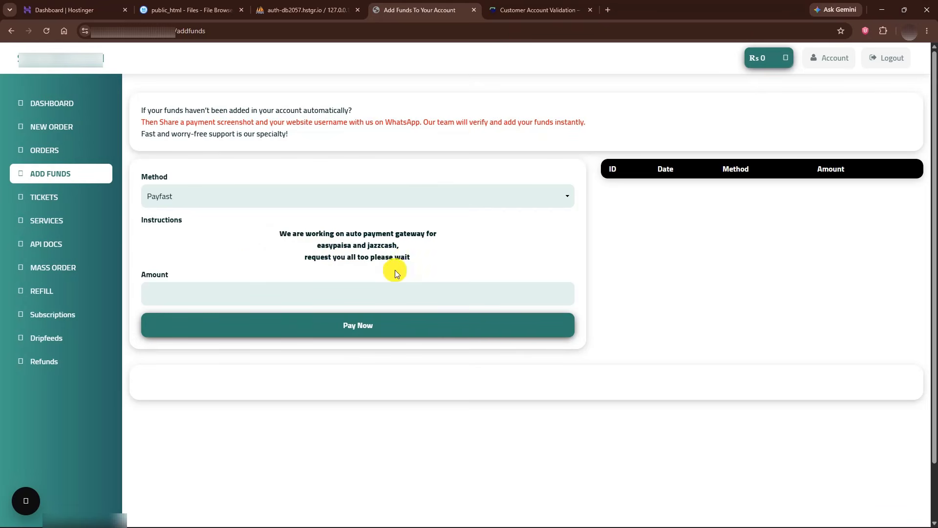
# Submit an Add Funds payment of 10 with the Payfast method to open the PayFast checkout
pyautogui.click(174, 292)
pyautogui.write('10')
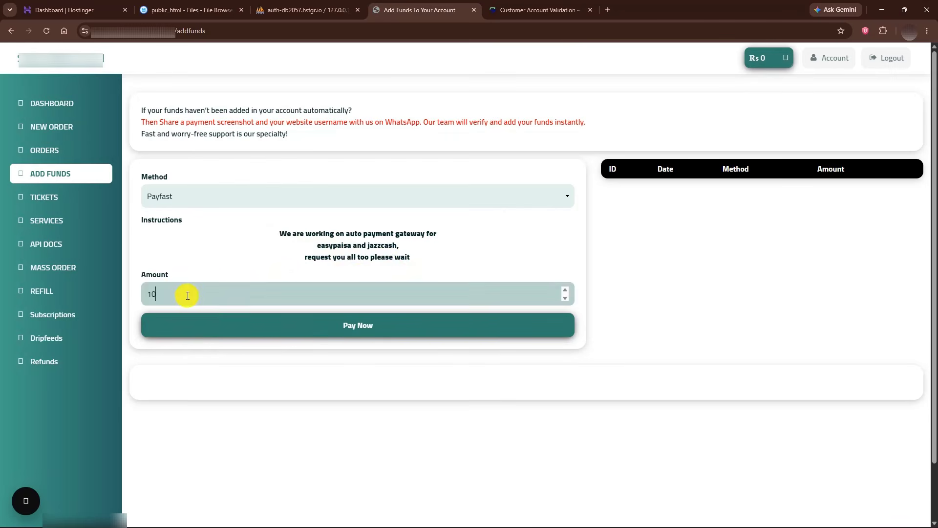
pyautogui.click(217, 327)
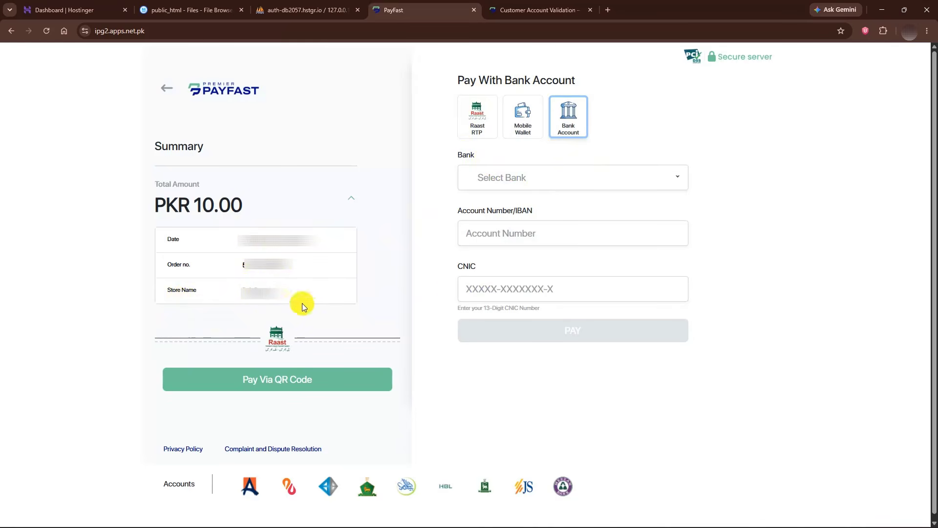
# Examine the Raast RTP, Mobile Wallet and Bank Account options on the PayFast checkout, including the wallet and bank lists
pyautogui.click(478, 118)
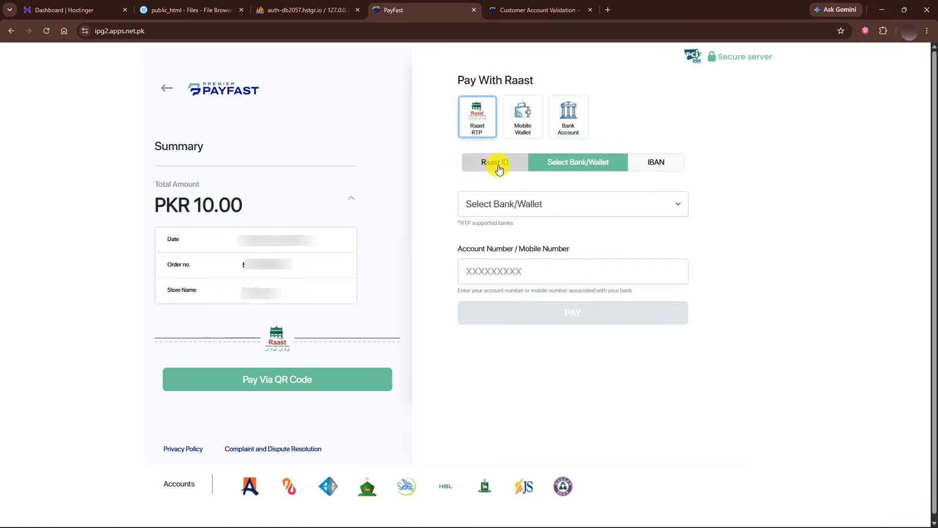
pyautogui.click(641, 169)
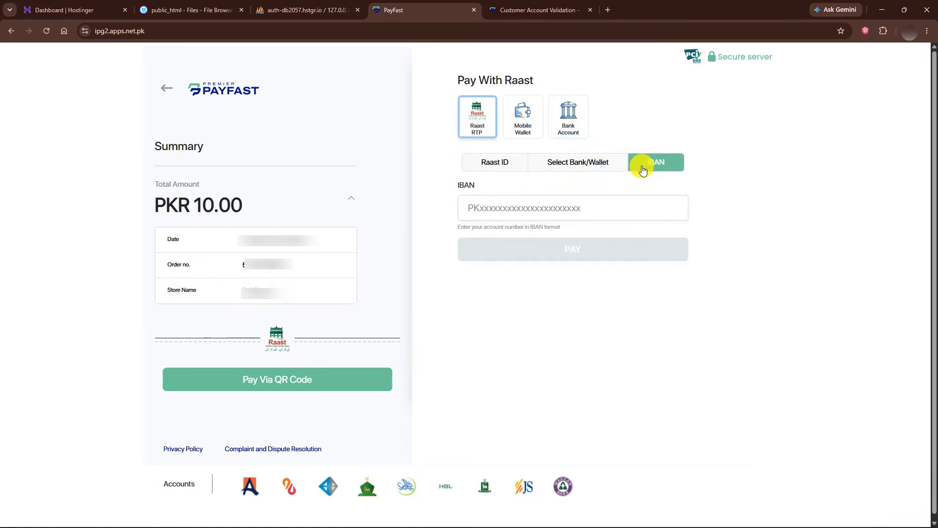
pyautogui.click(523, 118)
pyautogui.click(533, 178)
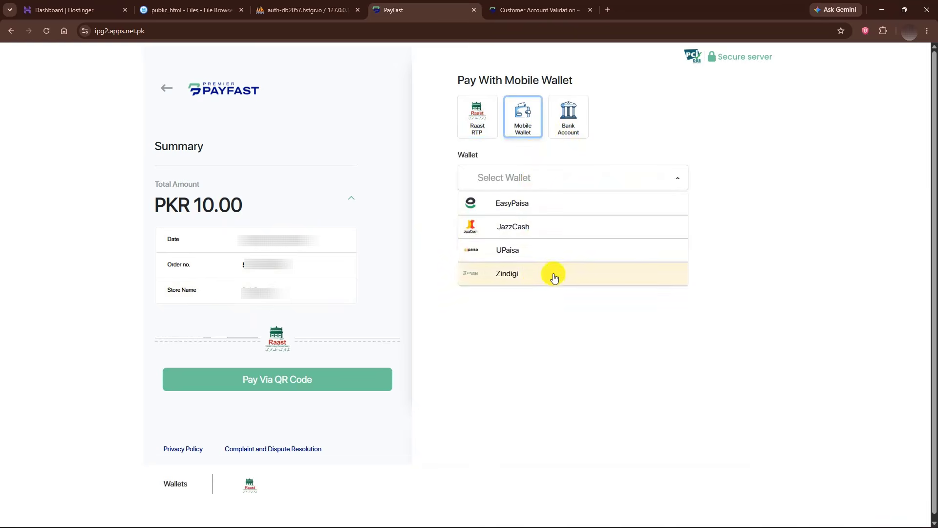
pyautogui.click(567, 119)
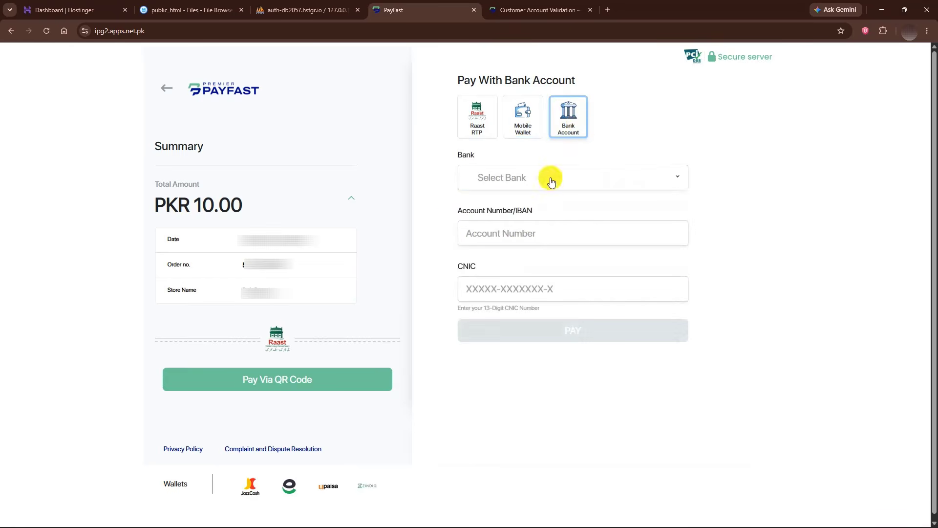
pyautogui.click(551, 179)
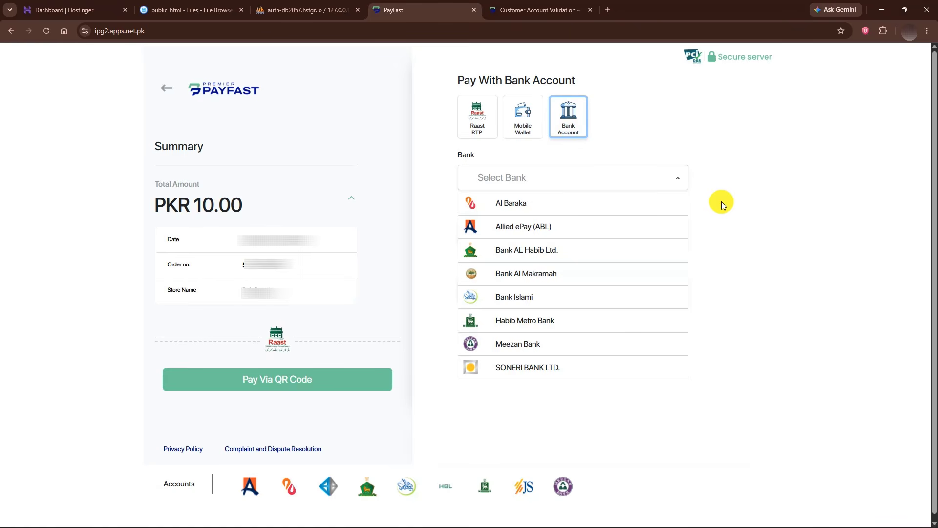
# Choose Mobile Wallet as the payment type and EasyPaisa as the wallet for the test payment
pyautogui.click(530, 125)
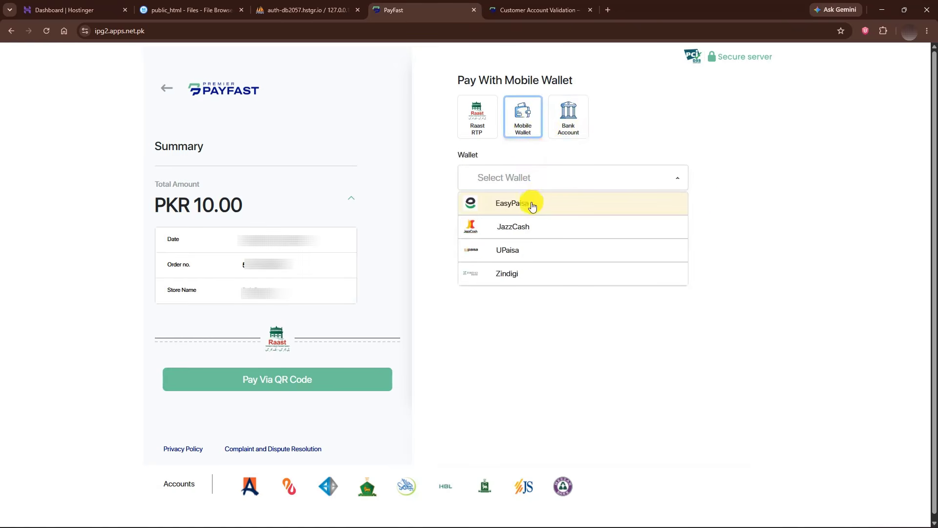
pyautogui.click(514, 203)
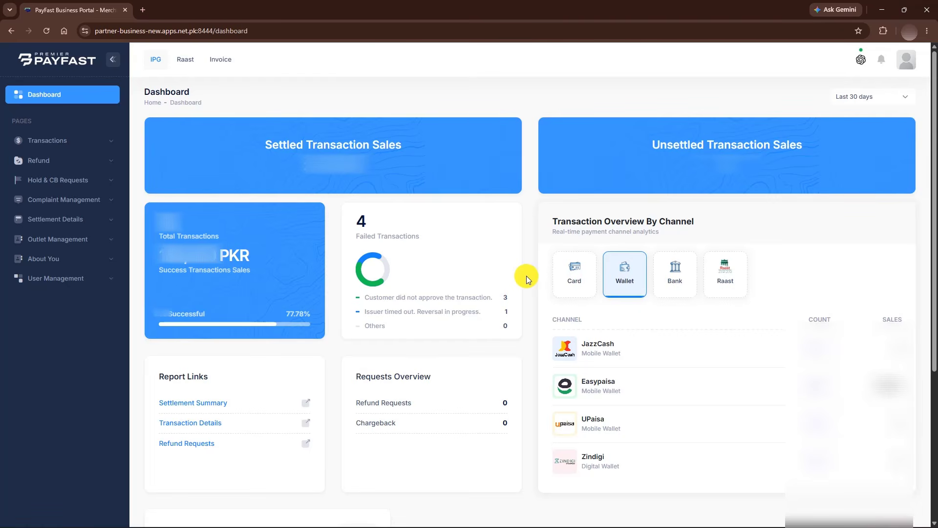
# In the PayFast Business Portal, examine the transaction overview for the Card, Wallet, Bank and Raast channels
pyautogui.click(571, 274)
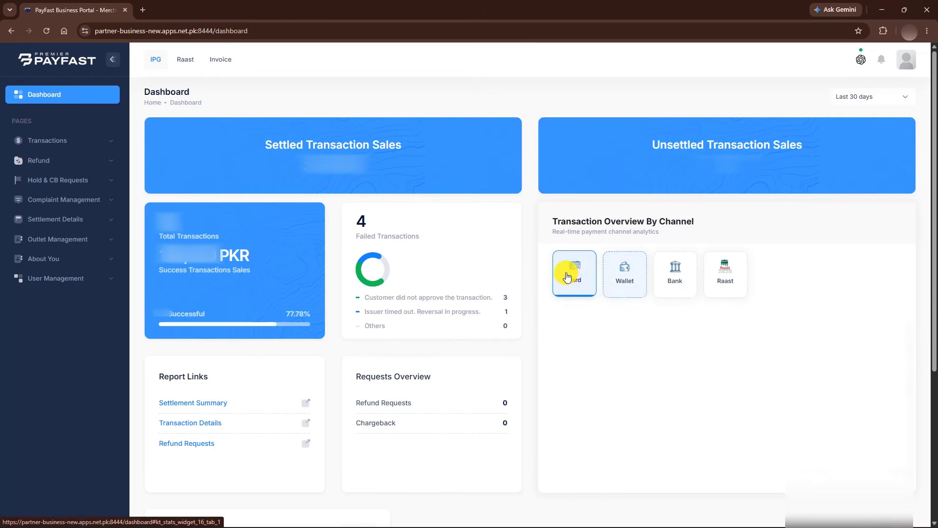
pyautogui.click(624, 276)
pyautogui.click(675, 279)
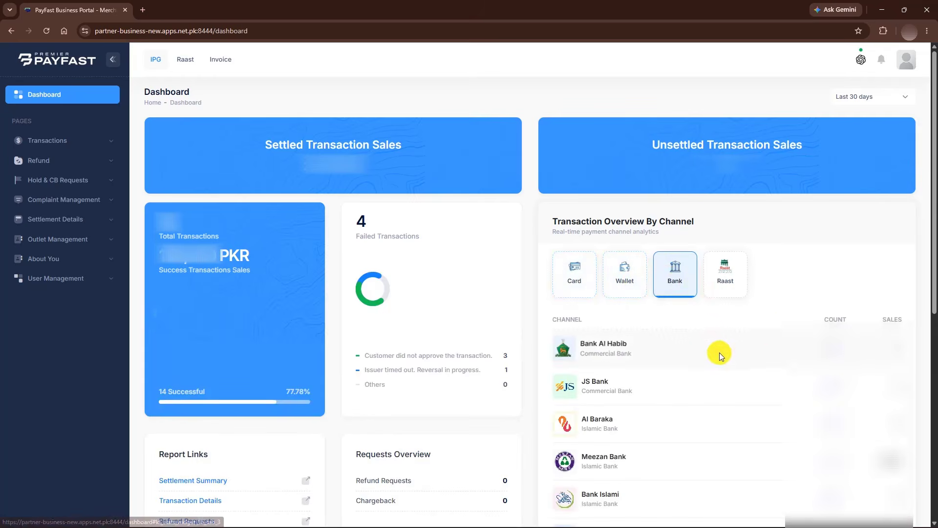
pyautogui.click(723, 279)
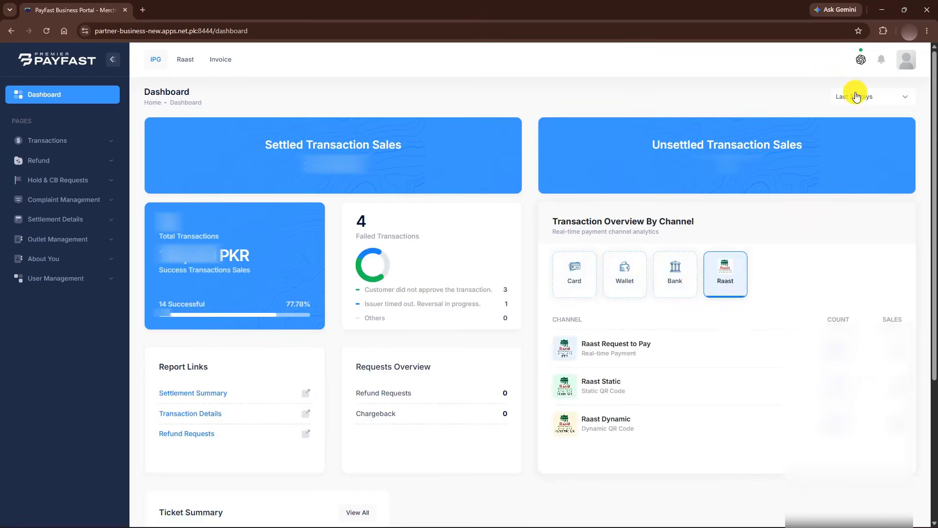
# Look through the portal's page groups from Transactions to User Management and examine the pages each one offers
pyautogui.click(115, 142)
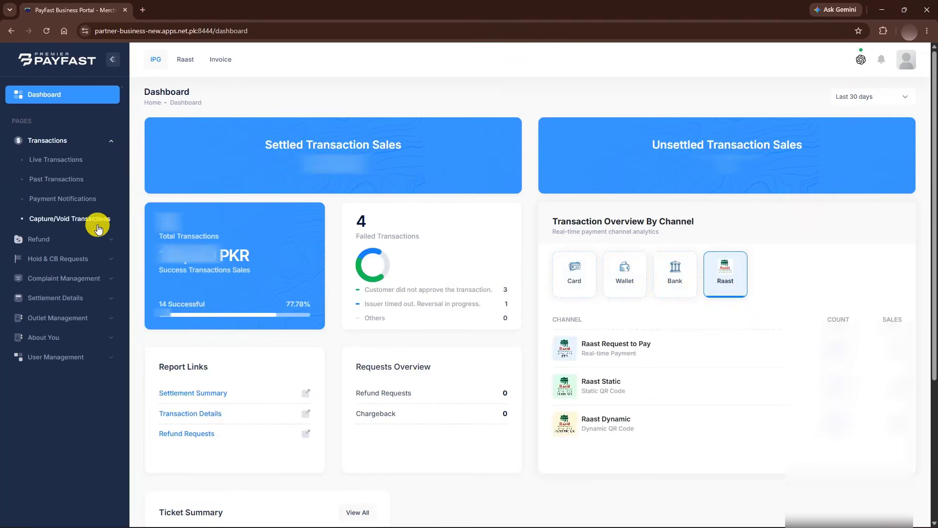
pyautogui.click(89, 242)
pyautogui.click(88, 242)
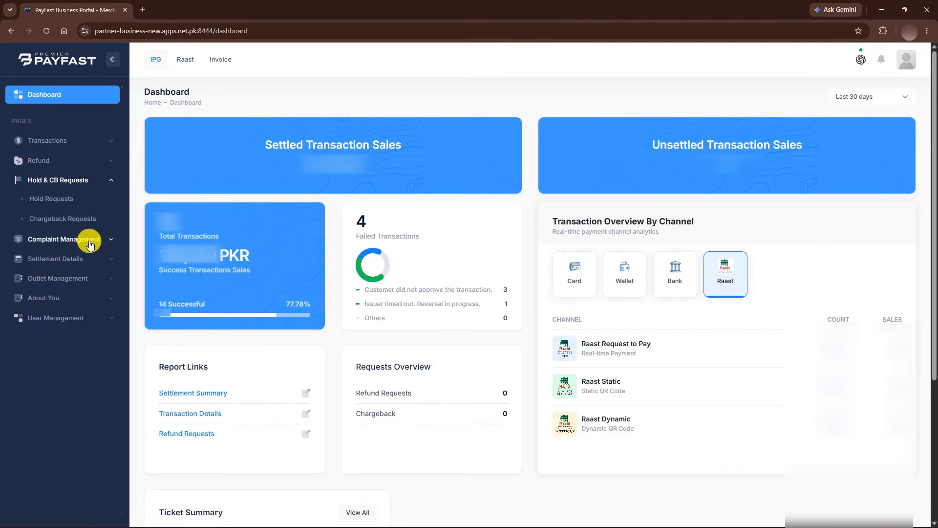
pyautogui.click(91, 240)
pyautogui.click(93, 258)
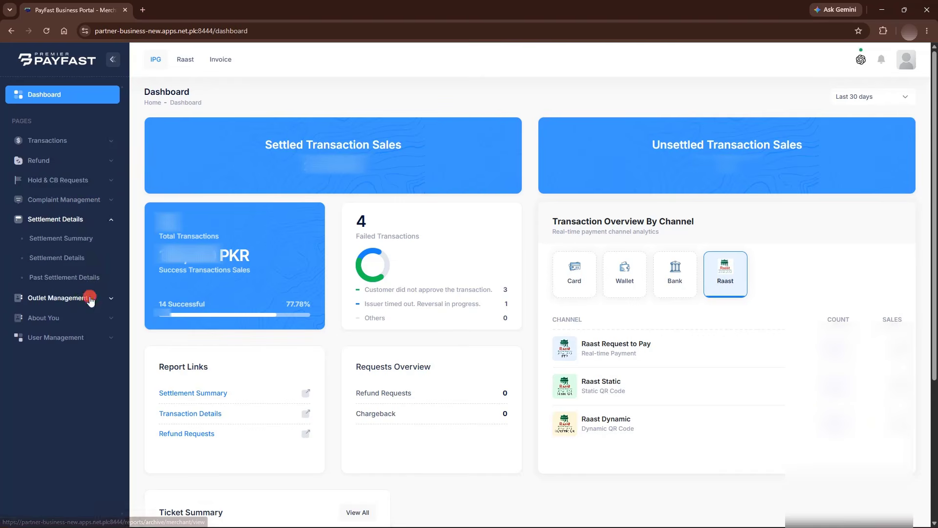
pyautogui.click(91, 299)
pyautogui.click(87, 280)
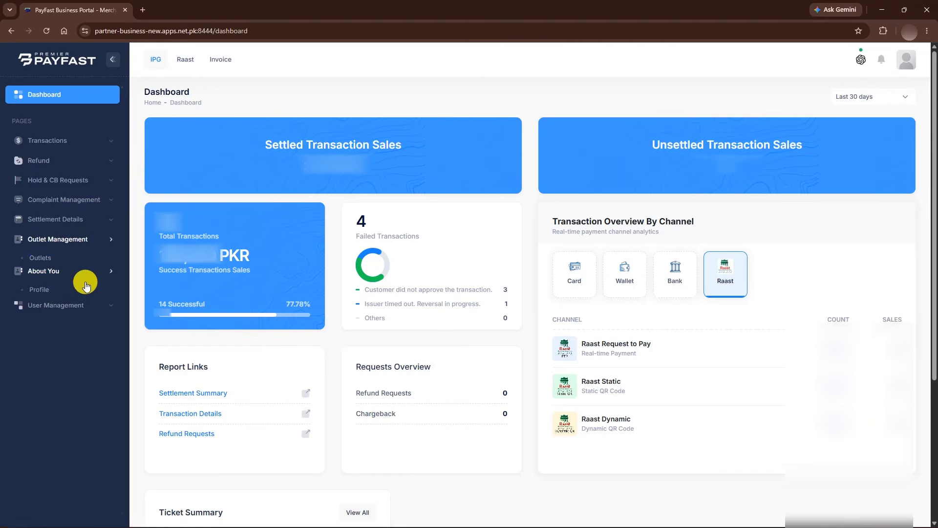
pyautogui.click(43, 317)
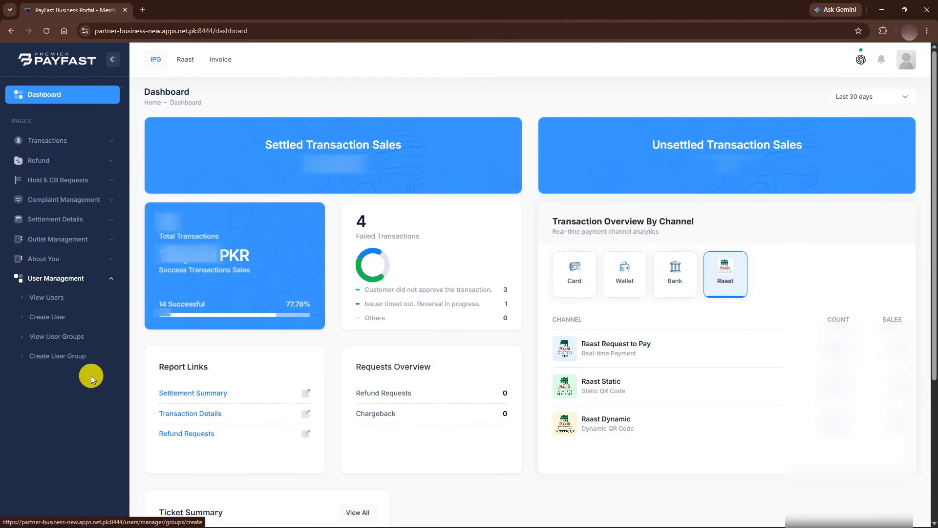